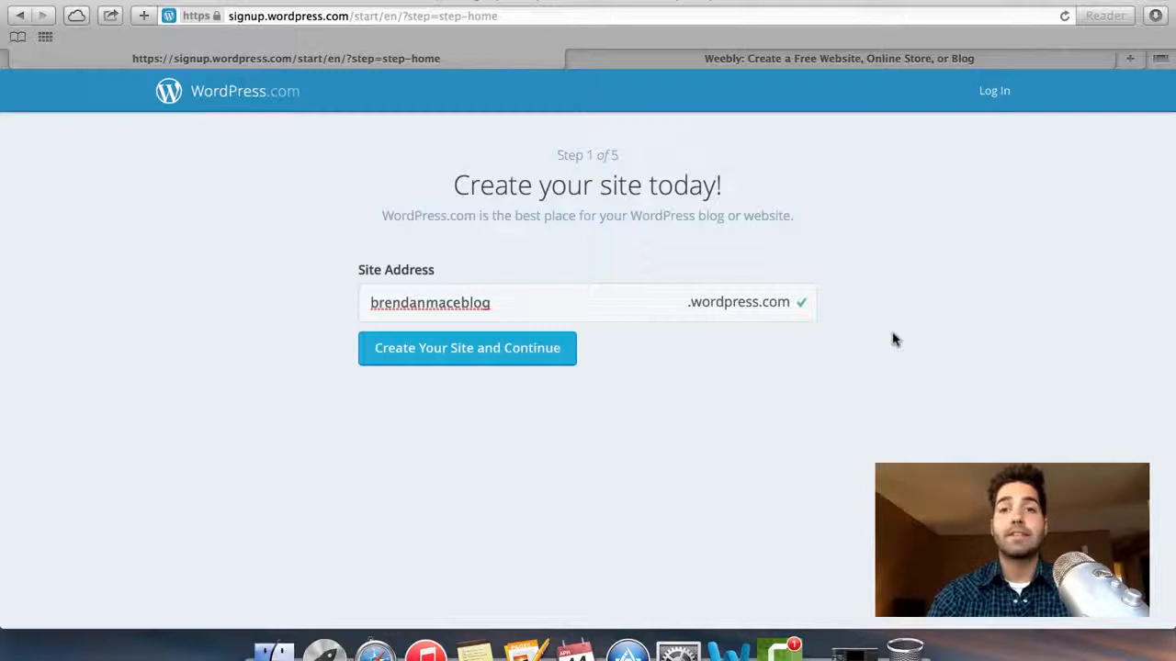
- Create the site with the entered address and look through the available themes and pricing plans
left_click(527, 358)
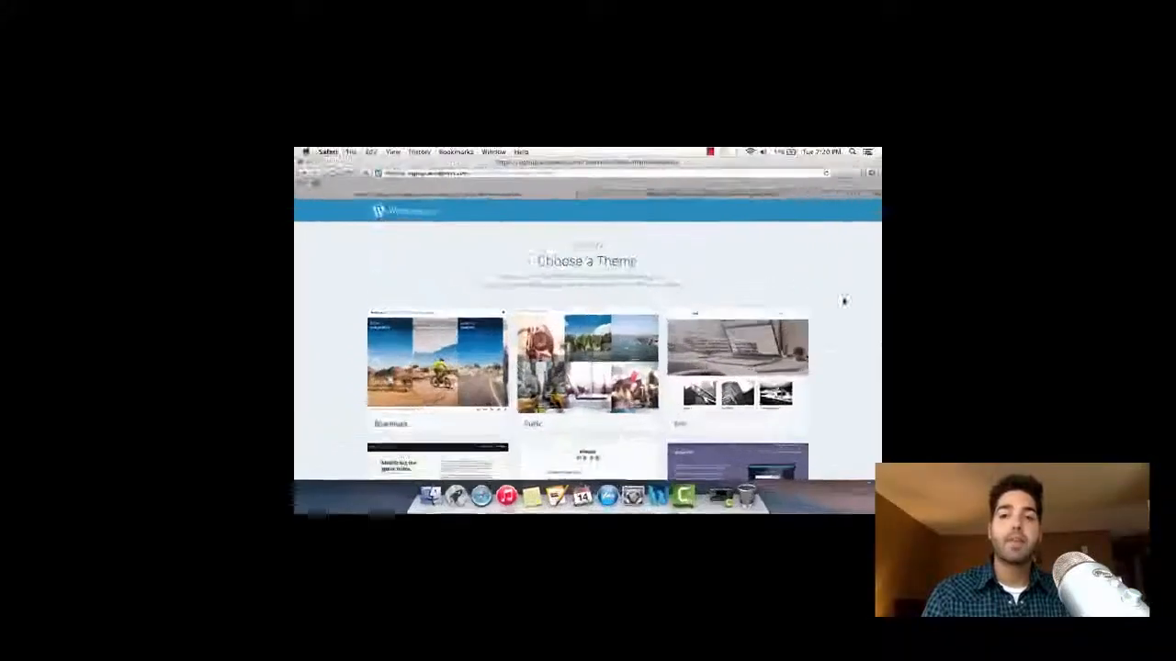
scroll(843, 283, "down", 2)
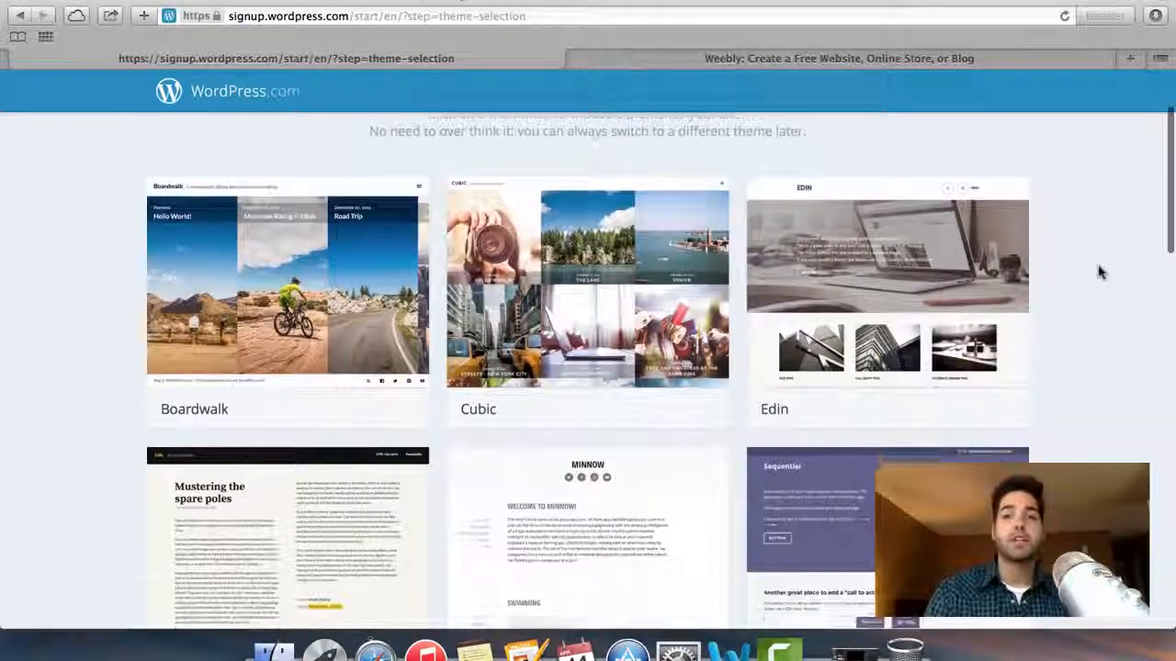
scroll(1100, 272, "down", 1)
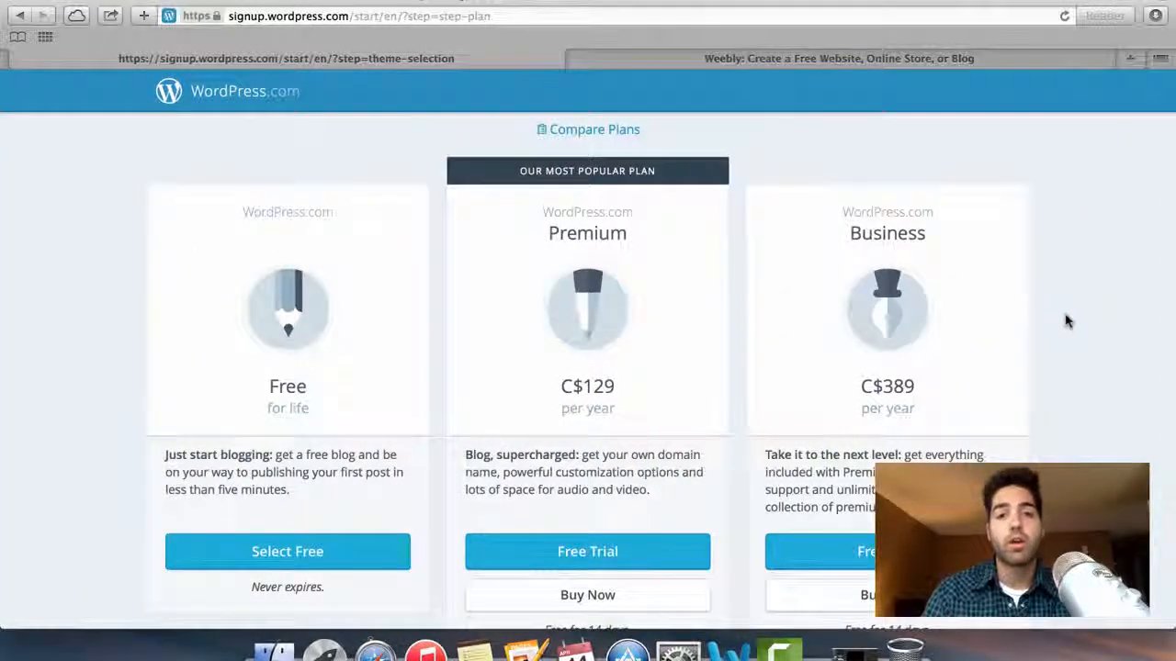
scroll(1066, 320, "down", 2)
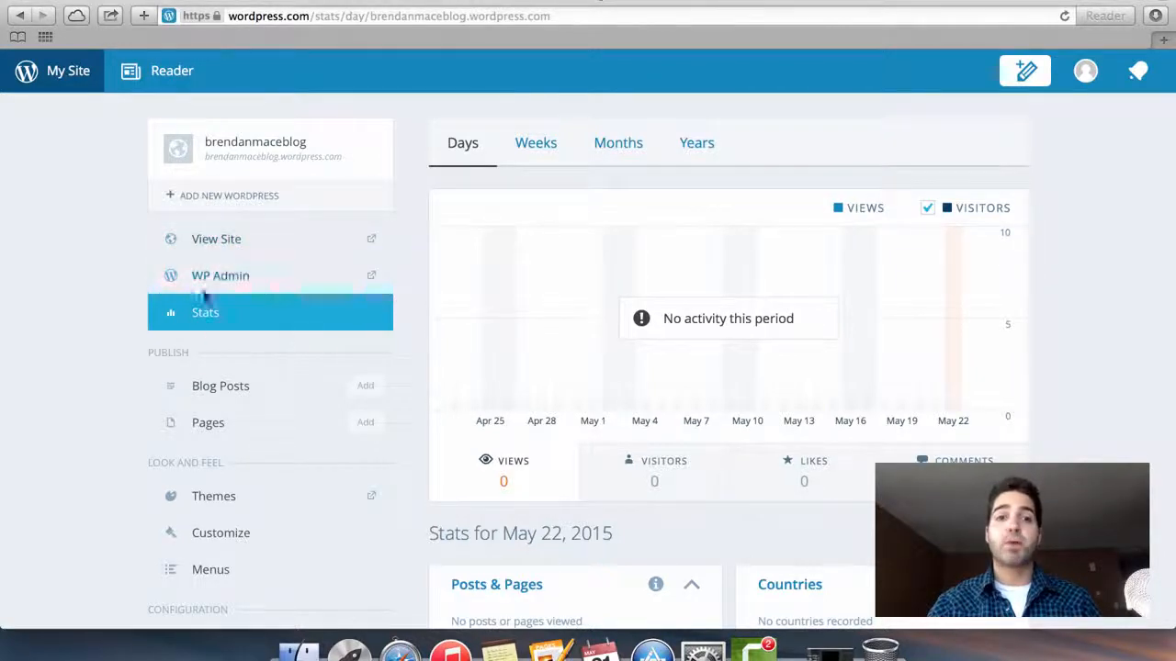
- Open the posts list in WP Admin and move the "Hello world!" post to the trash
left_click(248, 281)
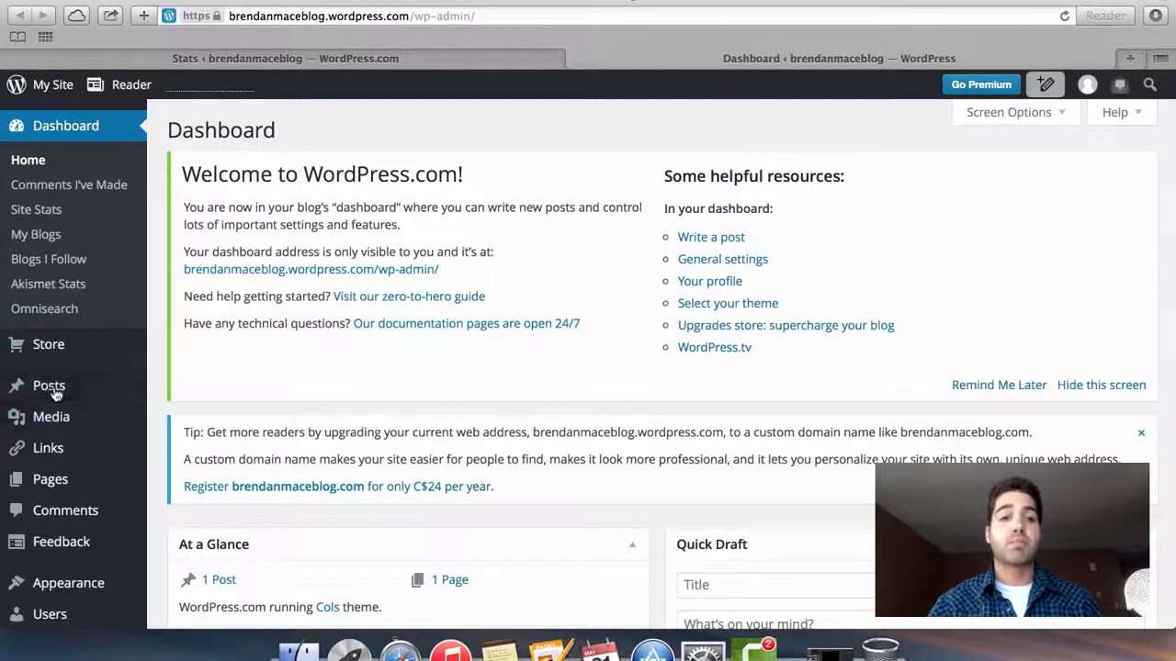
mouse_move(55, 393)
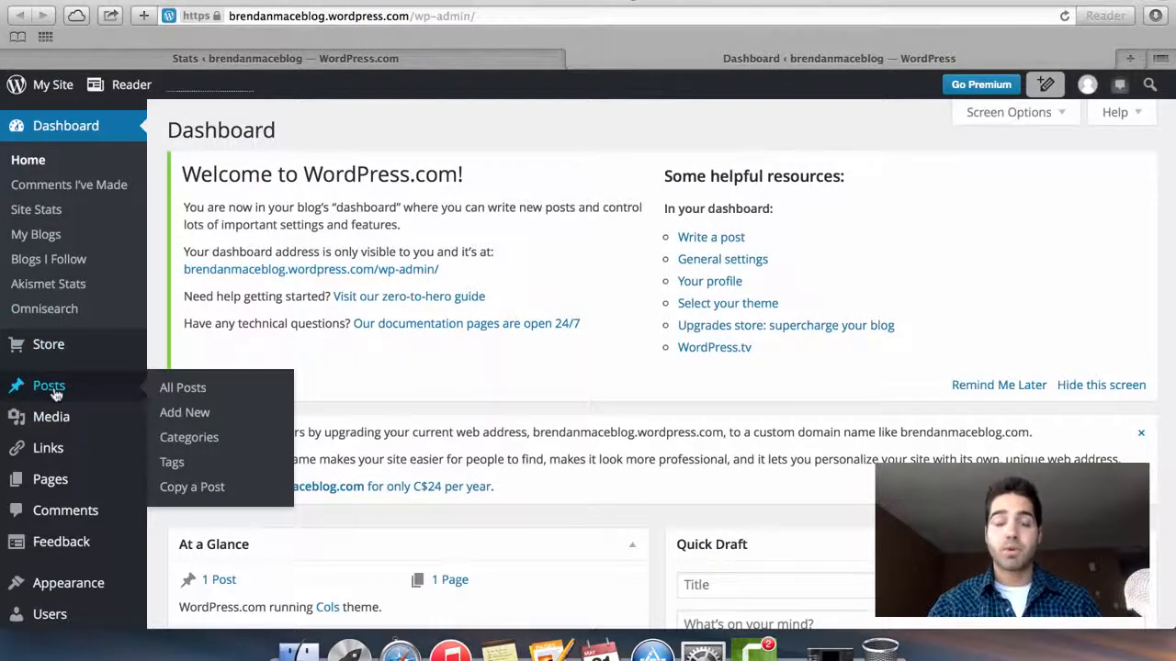
left_click(53, 388)
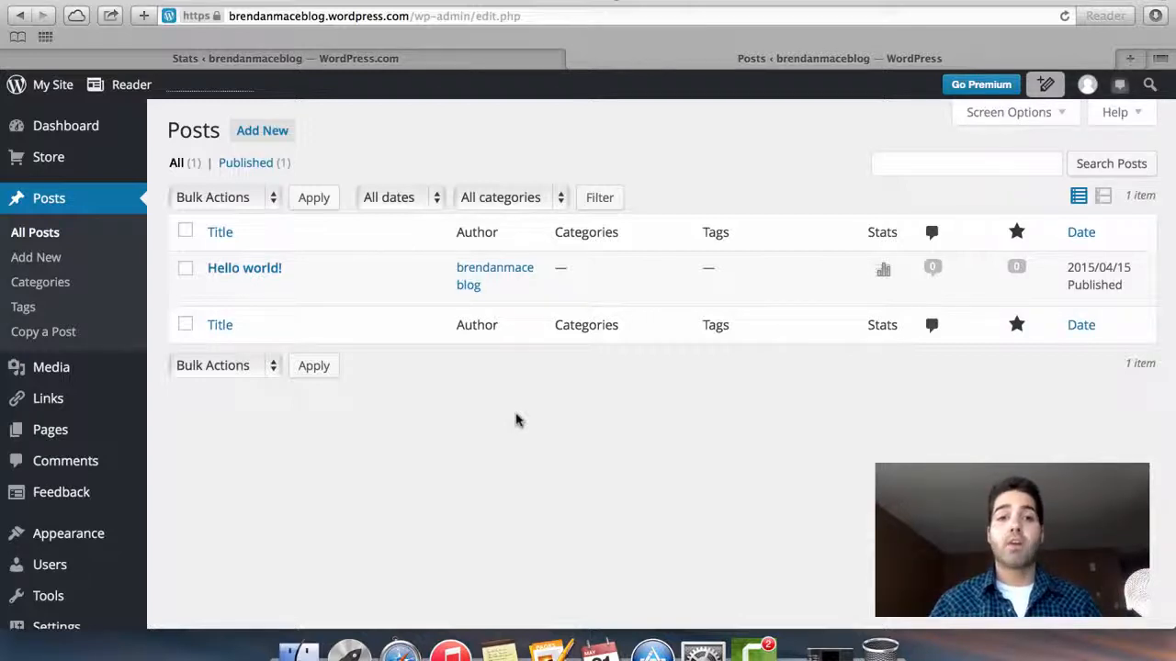
mouse_move(320, 278)
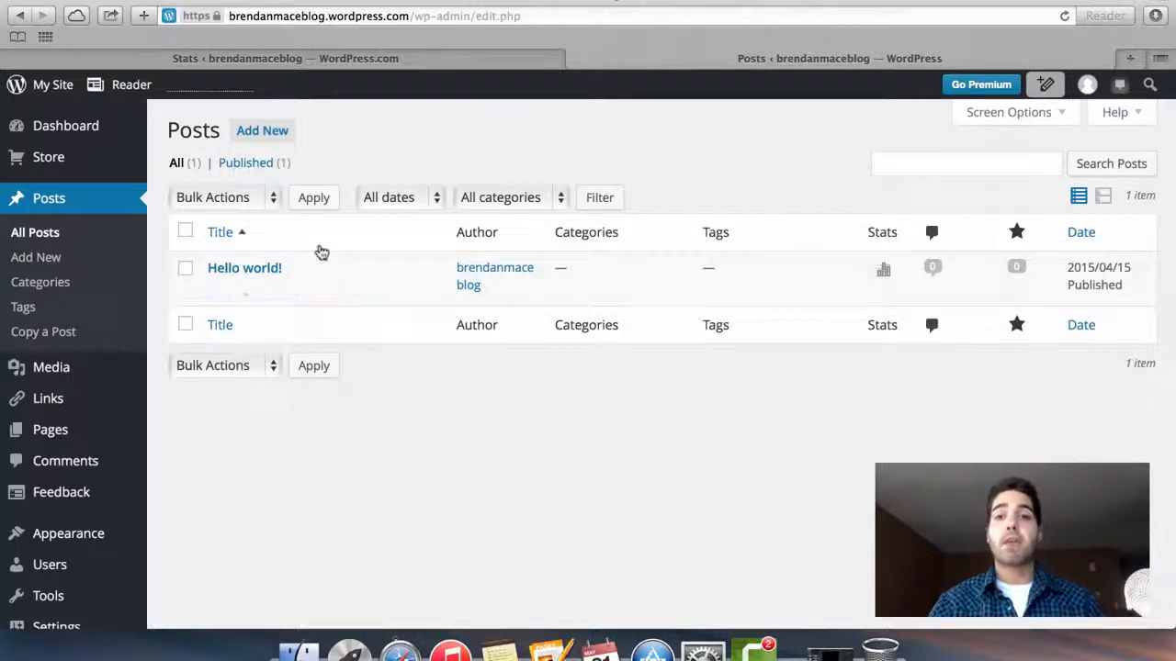
mouse_move(186, 272)
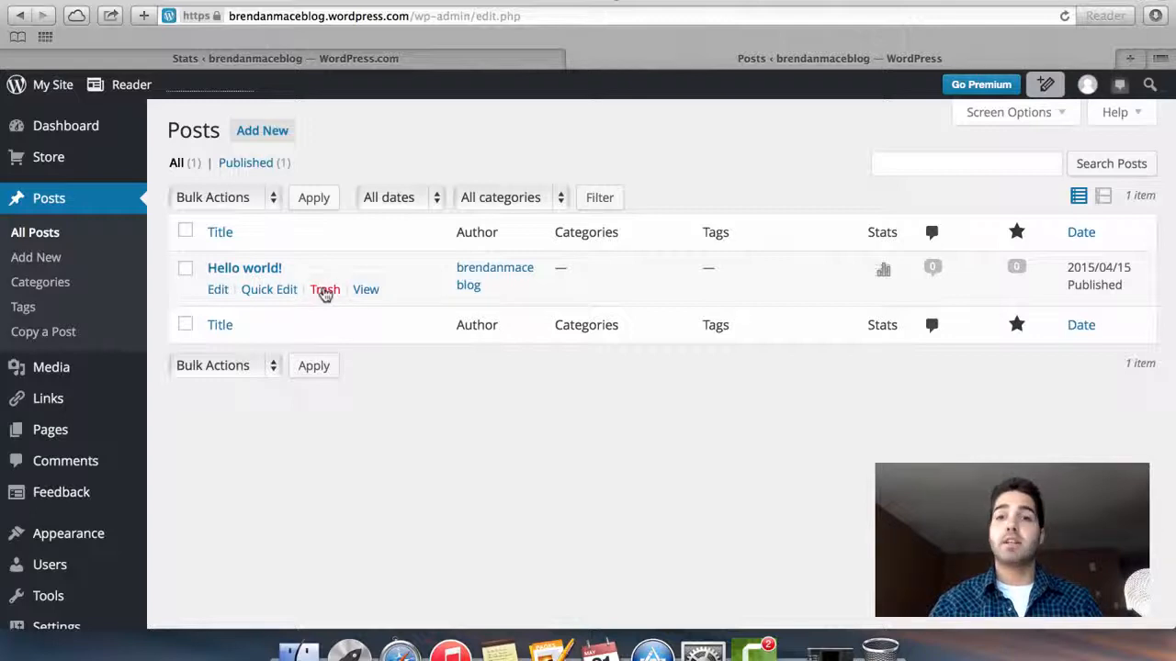
left_click(324, 291)
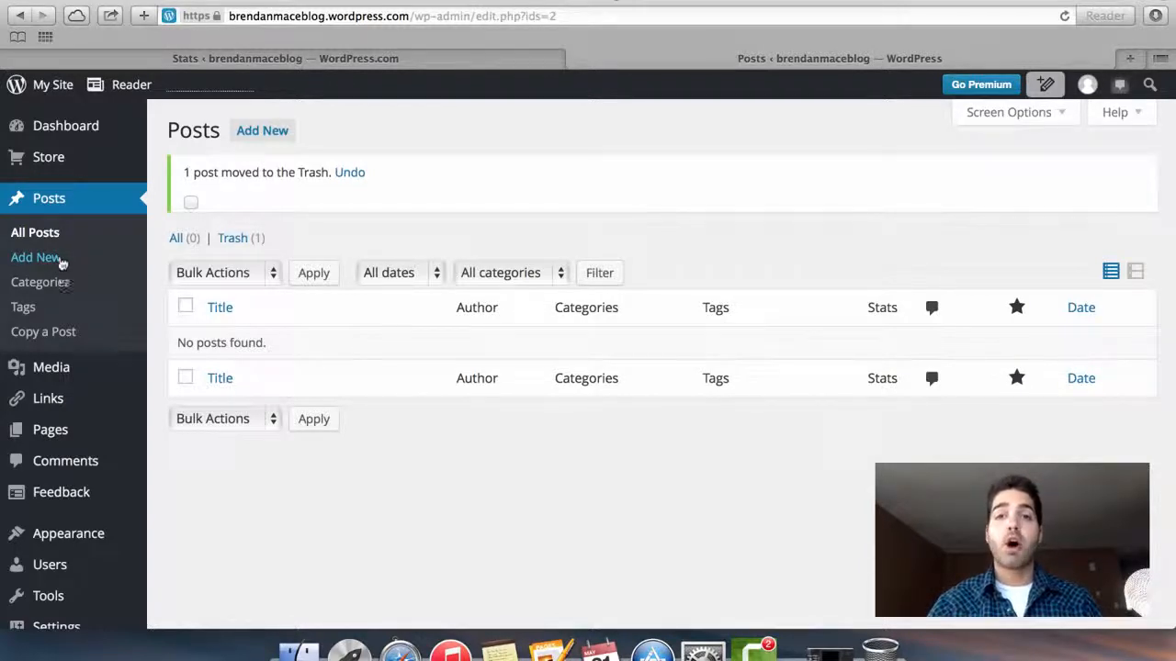
- Create a new post titled "Example Post - Number 1"
left_click(41, 262)
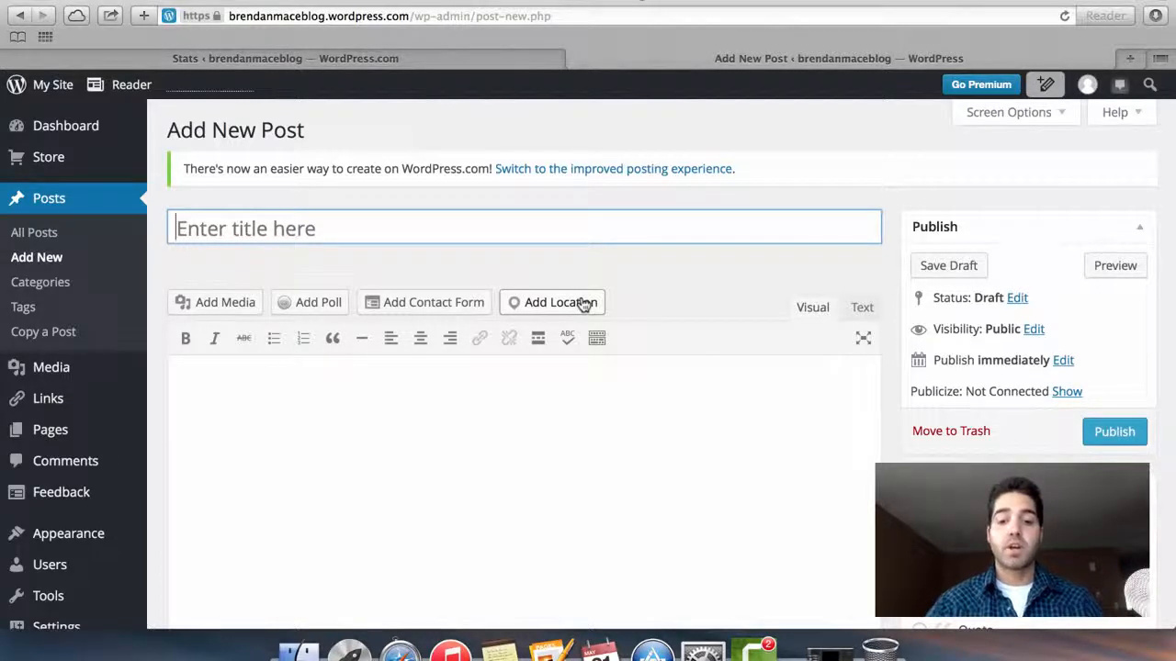
type("Exampl")
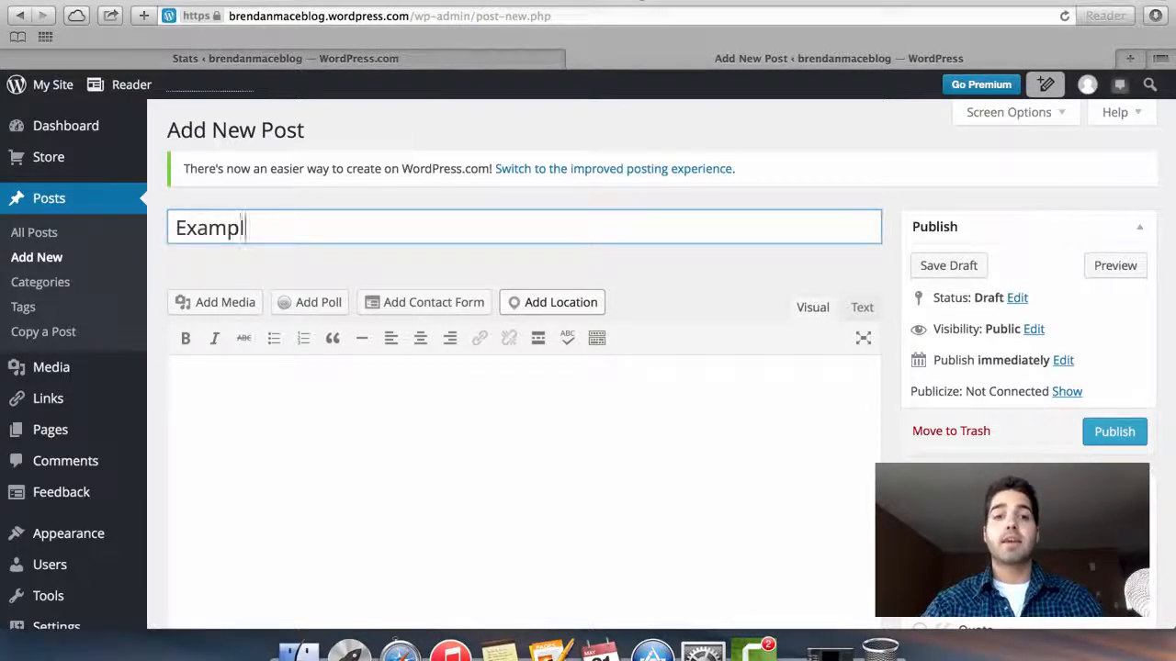
type("e Post ")
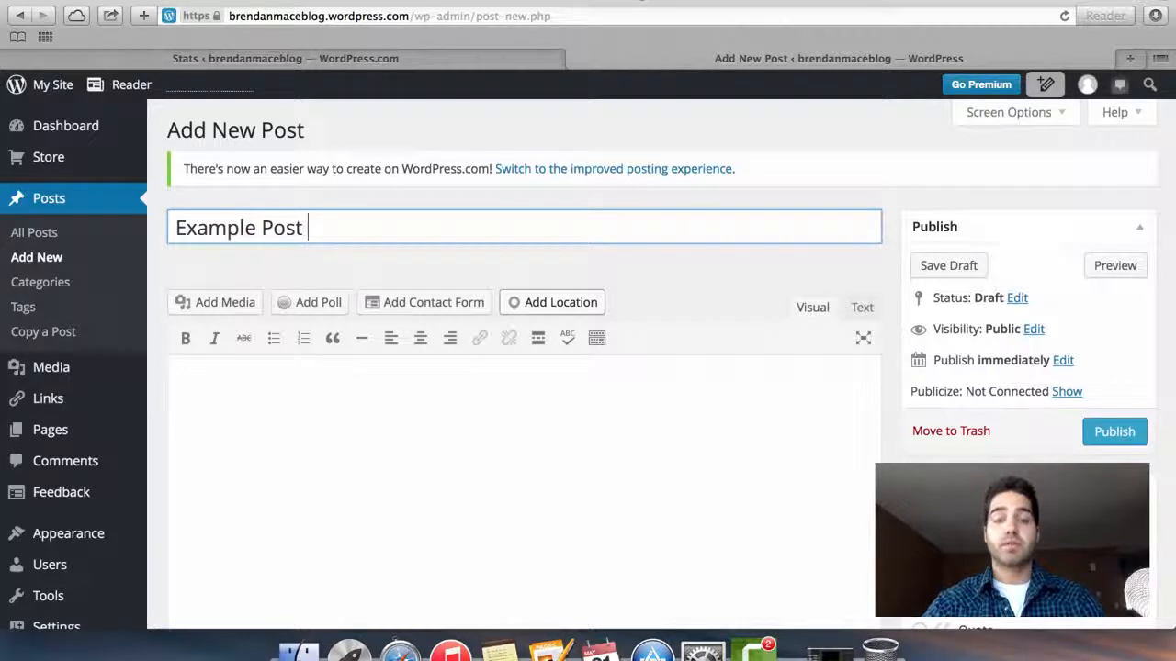
type("- Number 1")
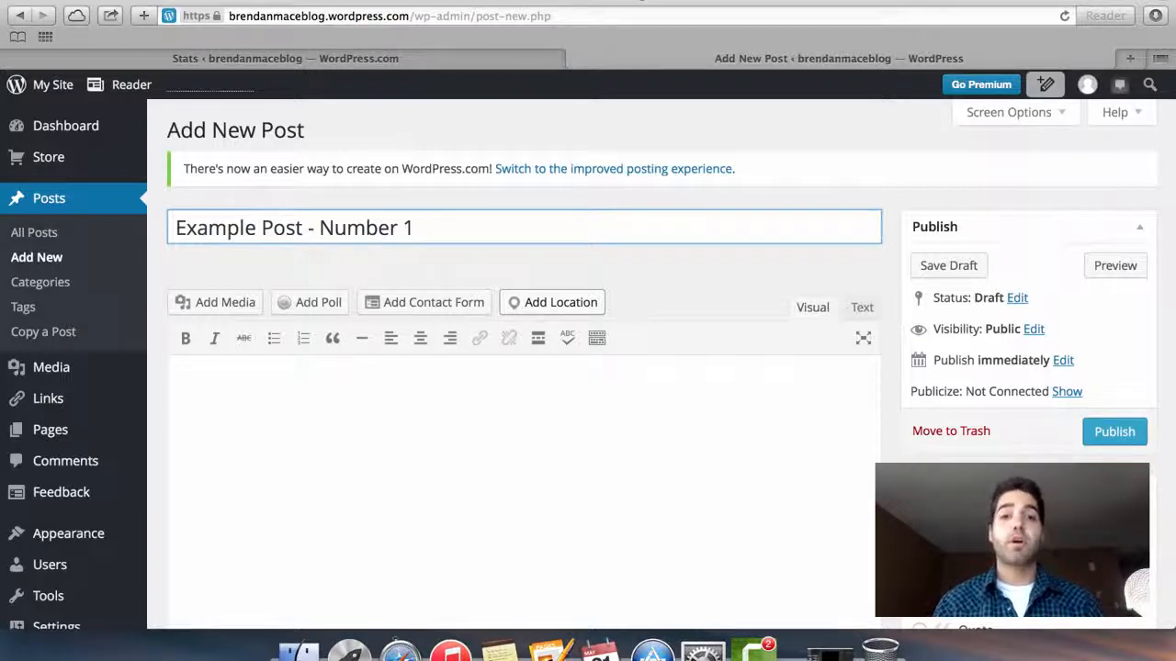
- Enter "Example content...." as the first paragraph of the post body and start a new paragraph
left_click(480, 555)
scroll(479, 555, "down", 2)
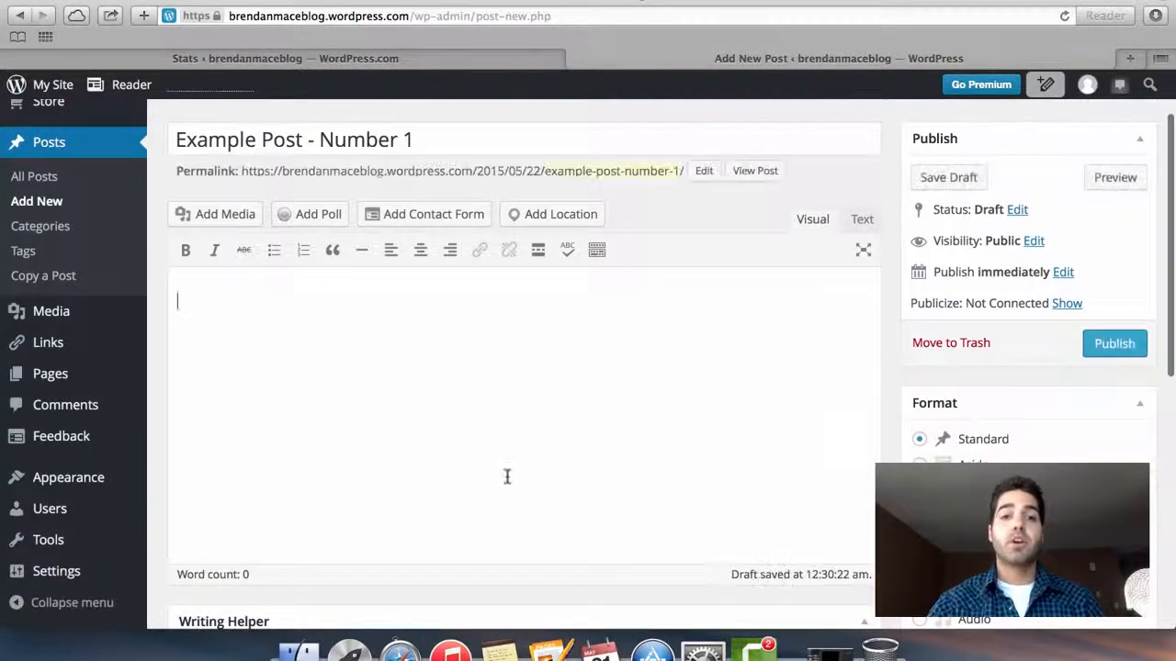
type("E")
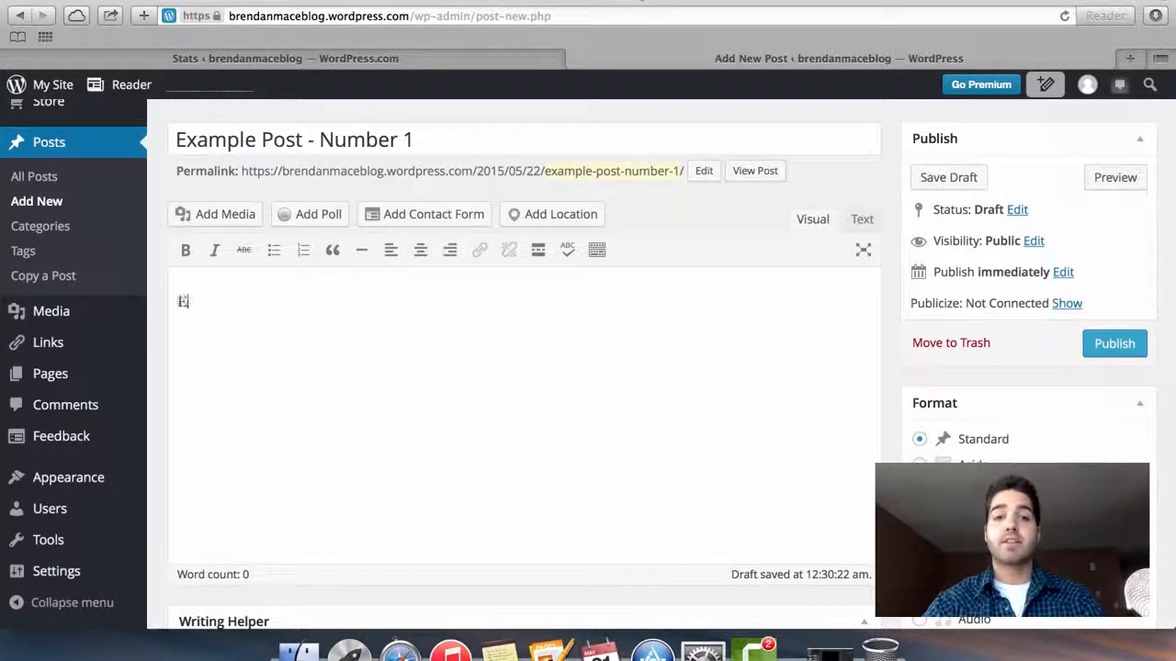
type("xample content....")
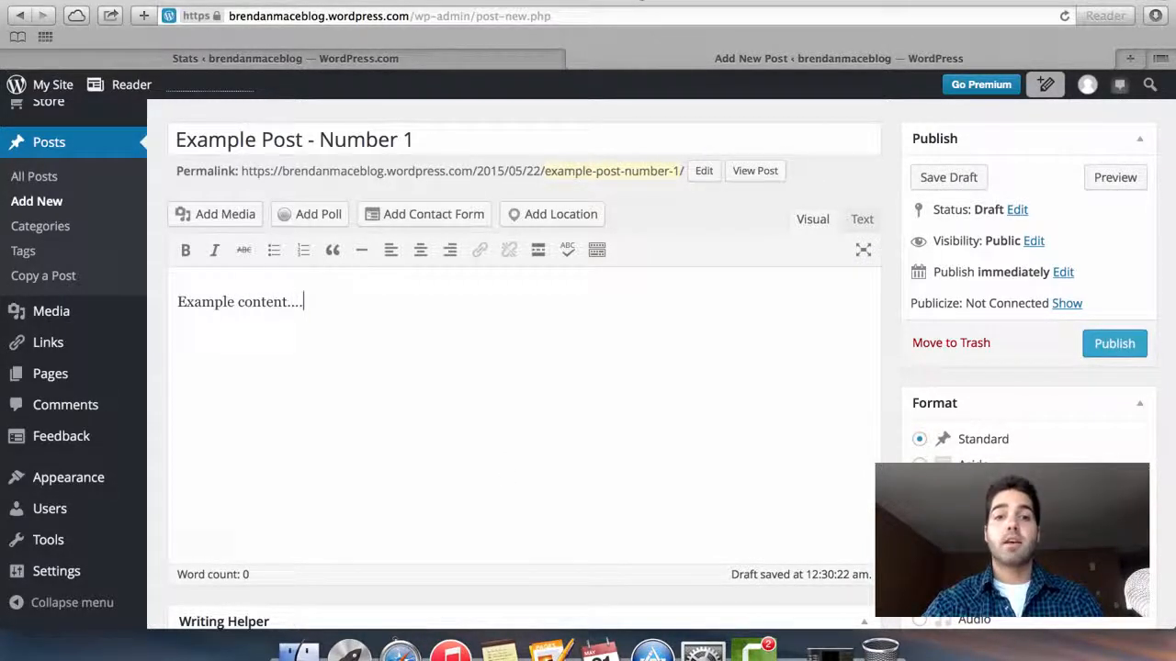
key("Return")
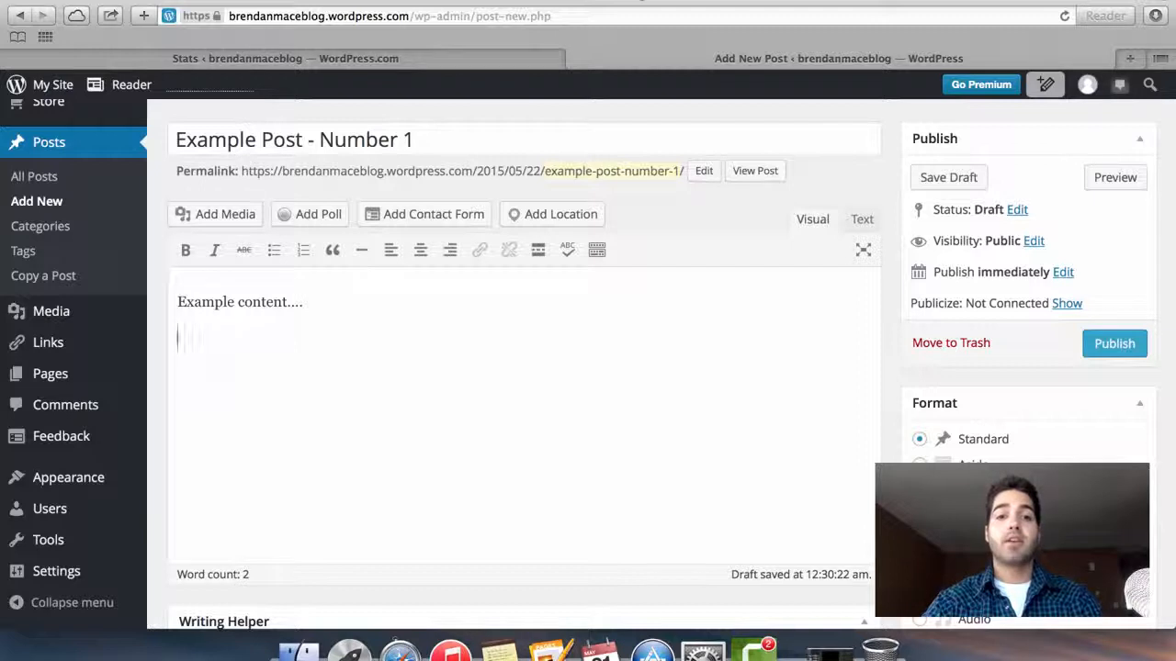
- Write the second paragraph: This is my first blog post. Will be keeping this blog fresh with loads of new content about "blue widgets."
type("This is ")
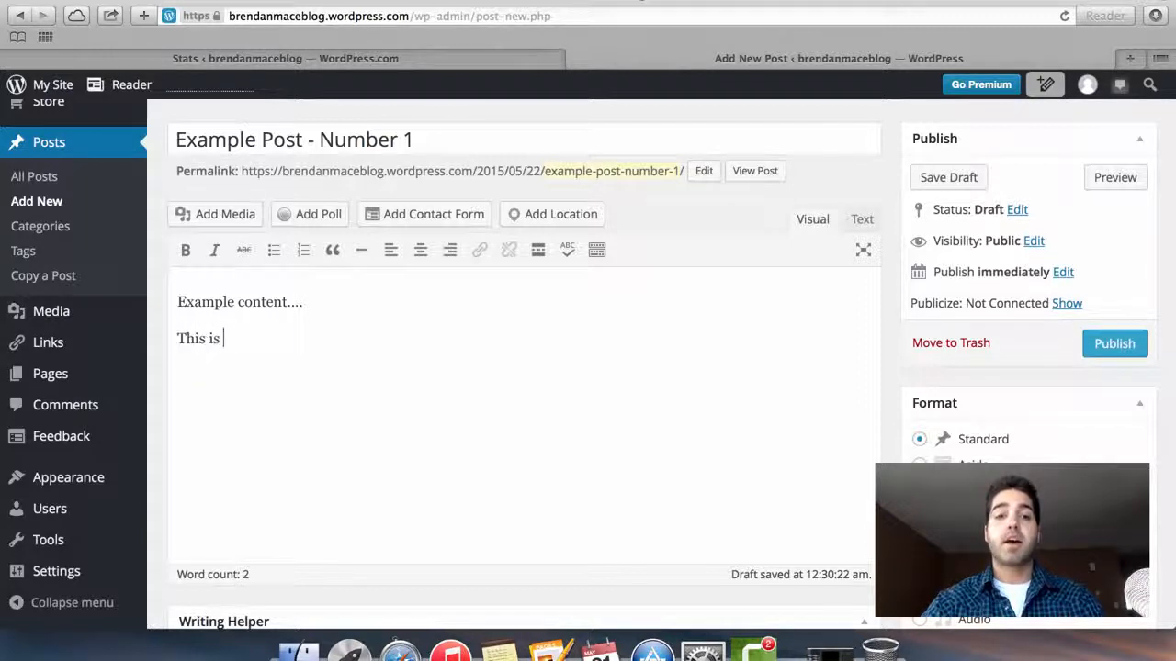
type("my first blog ")
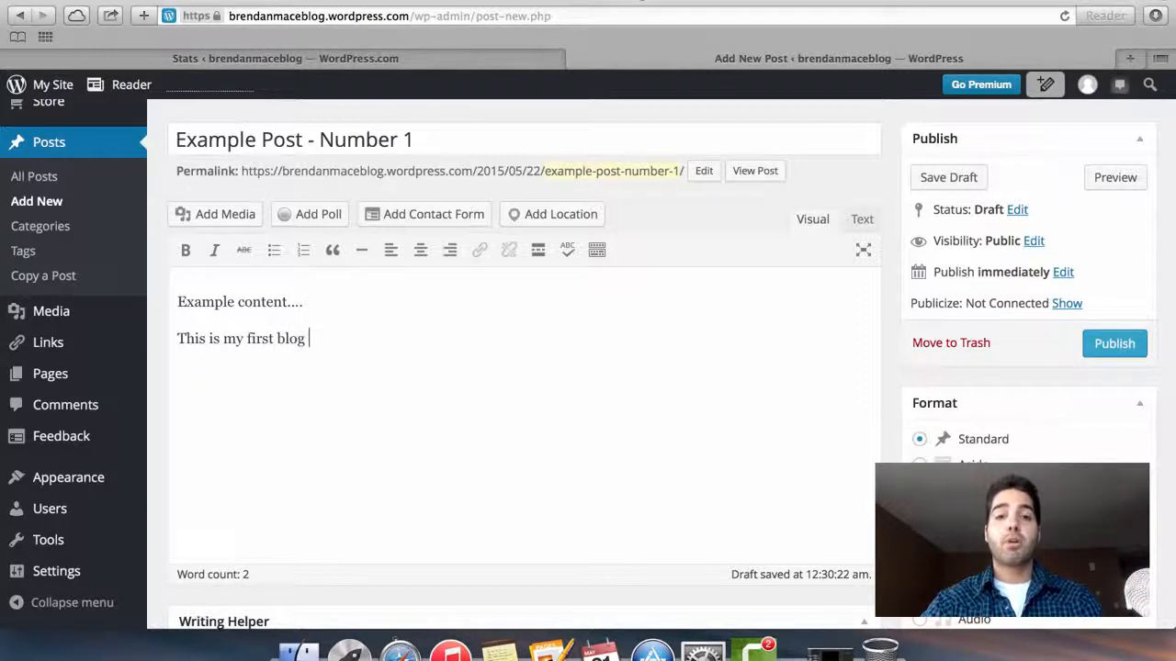
type("post. Wil")
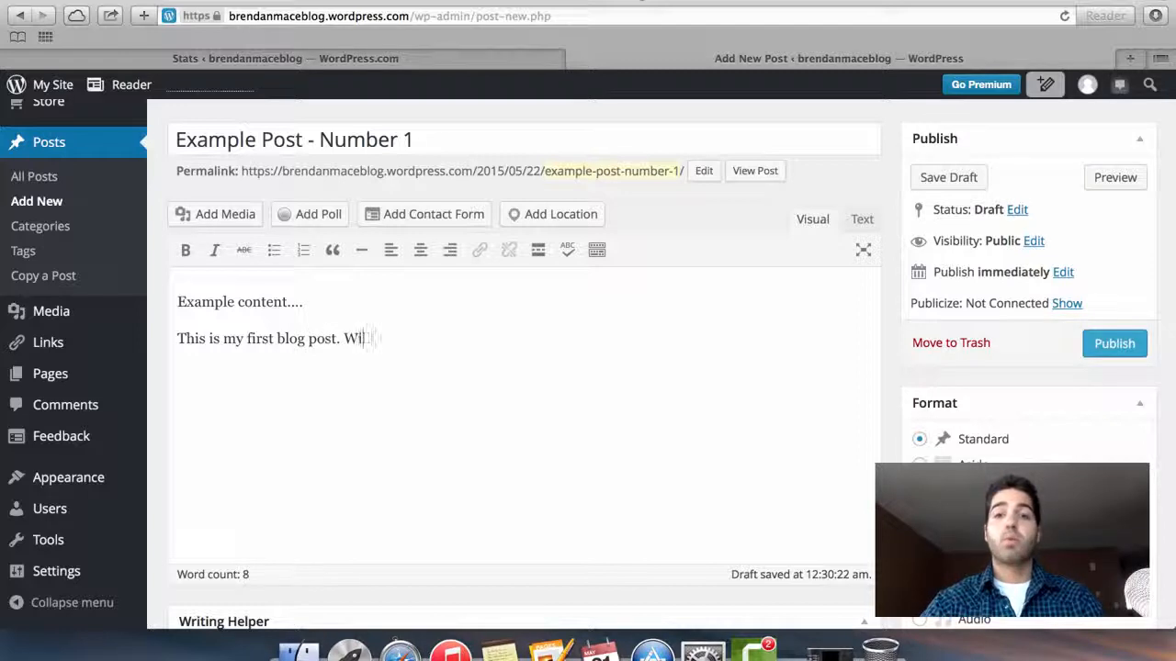
type("l be keeping ")
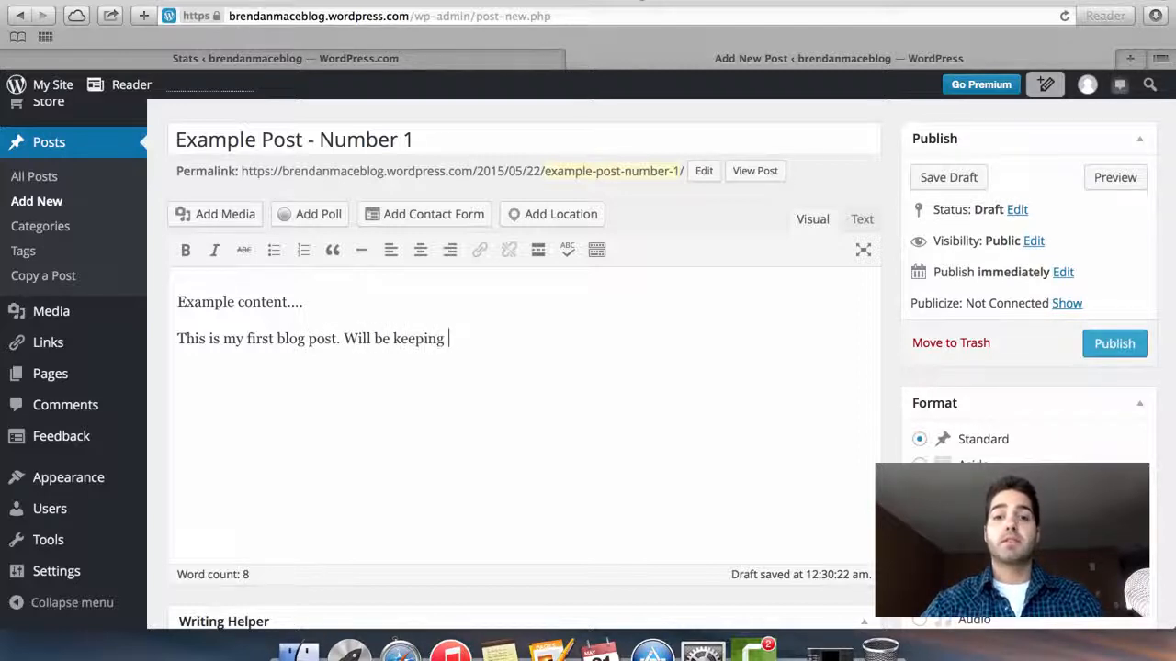
type("this blog f")
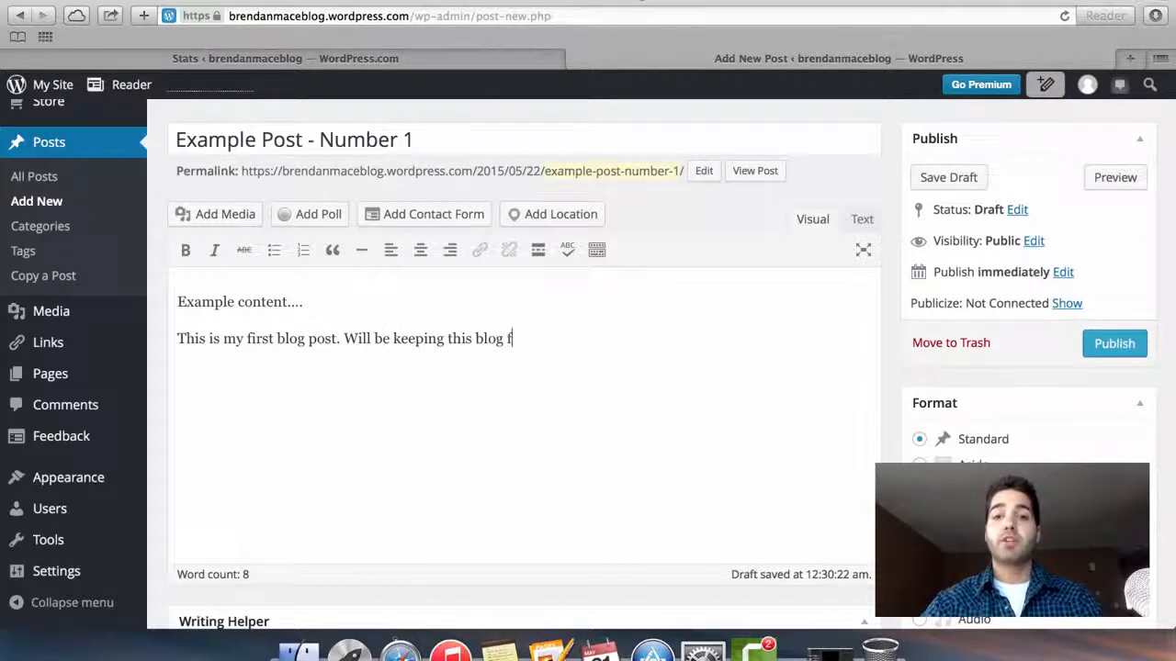
type("resh with l")
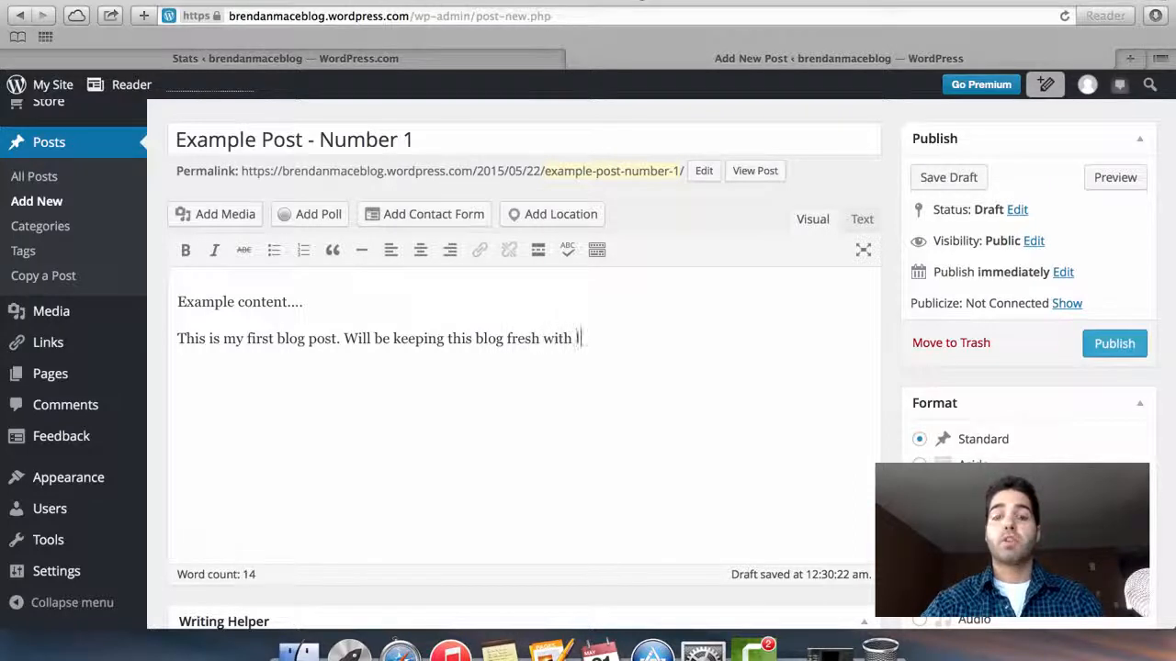
type("oads of new conet")
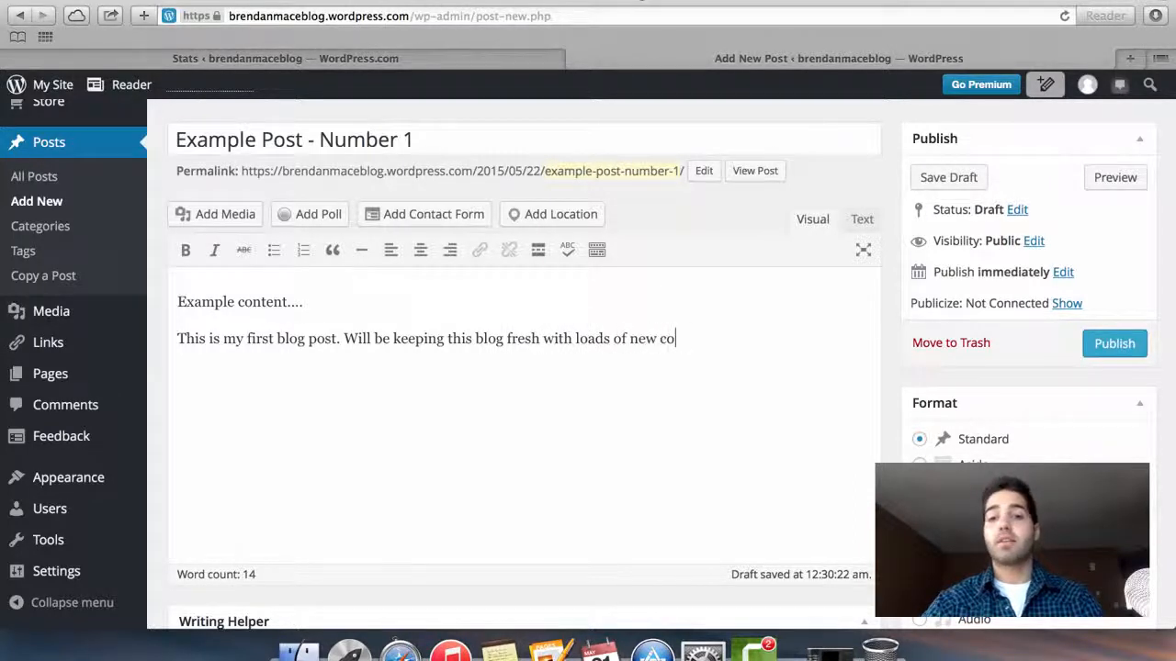
key("BackSpace")
key("BackSpace")
type("tnent")
key("BackSpace")
key("BackSpace")
key("BackSpace")
key("BackSpace")
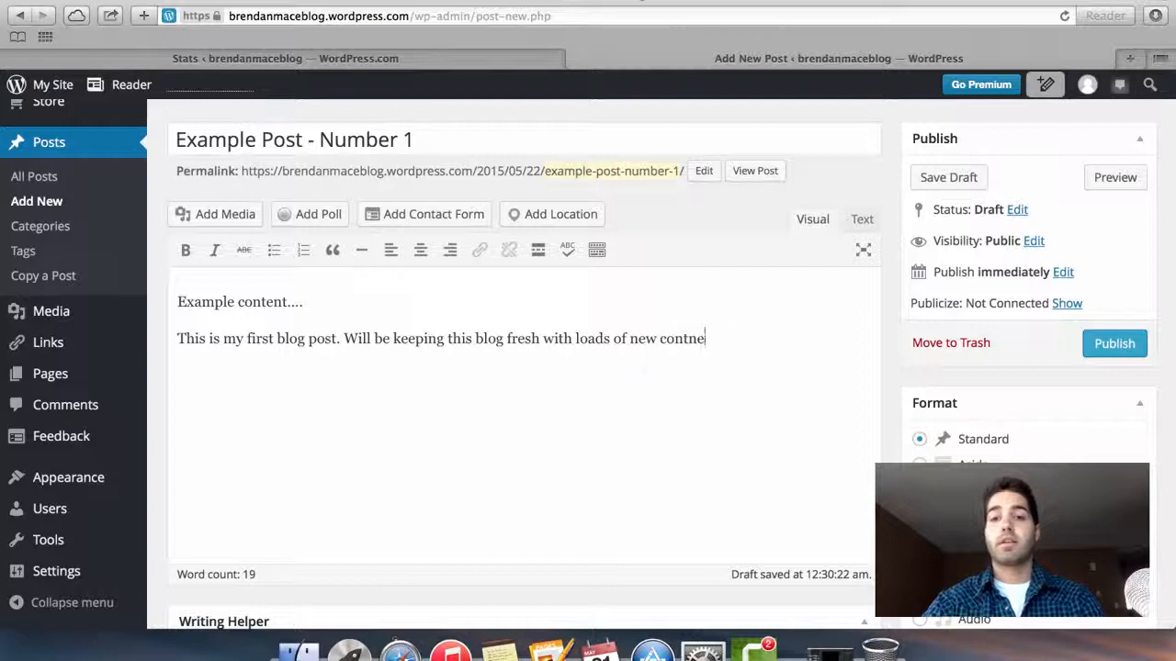
type("ent abou")
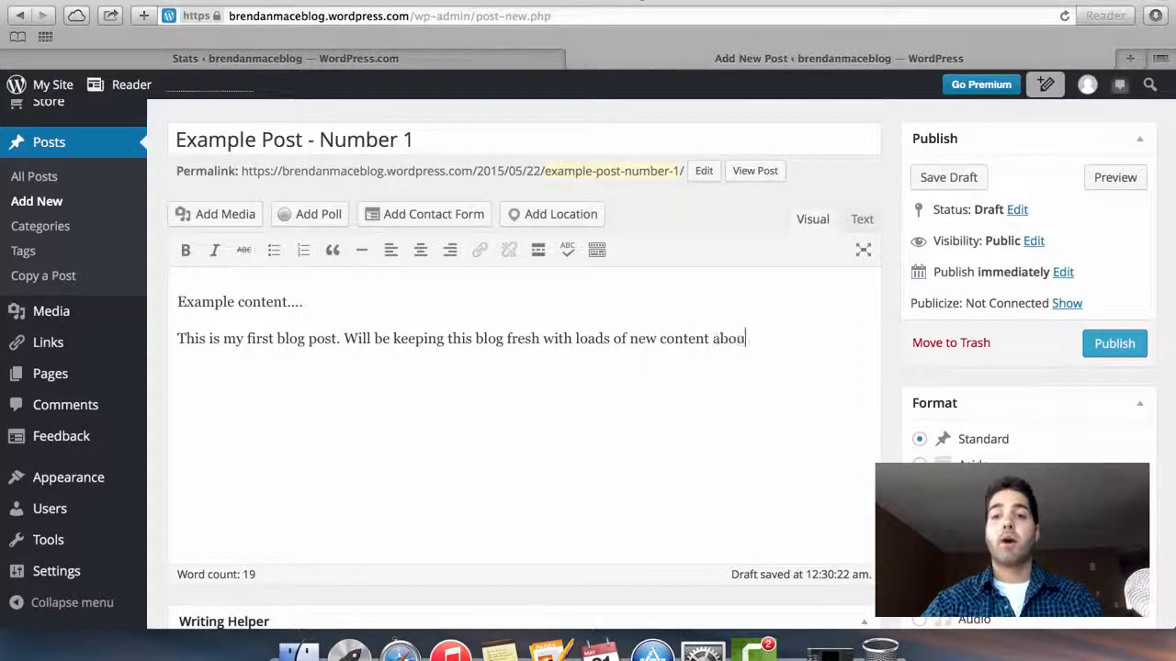
type("t \"blue wid")
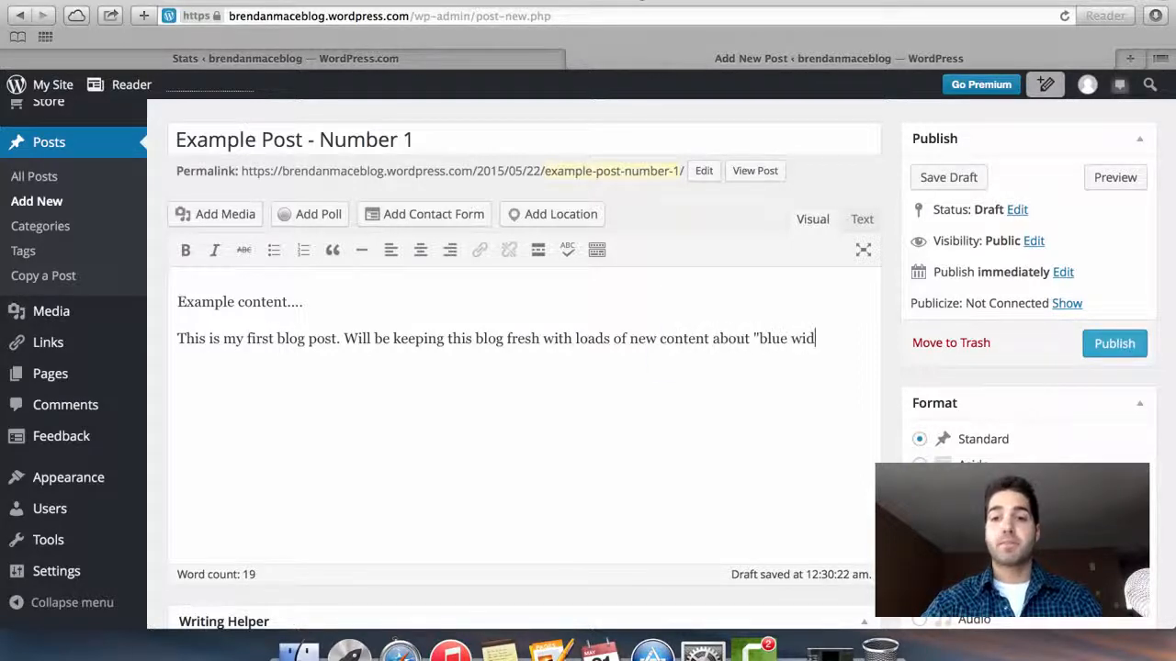
type("gets.\"")
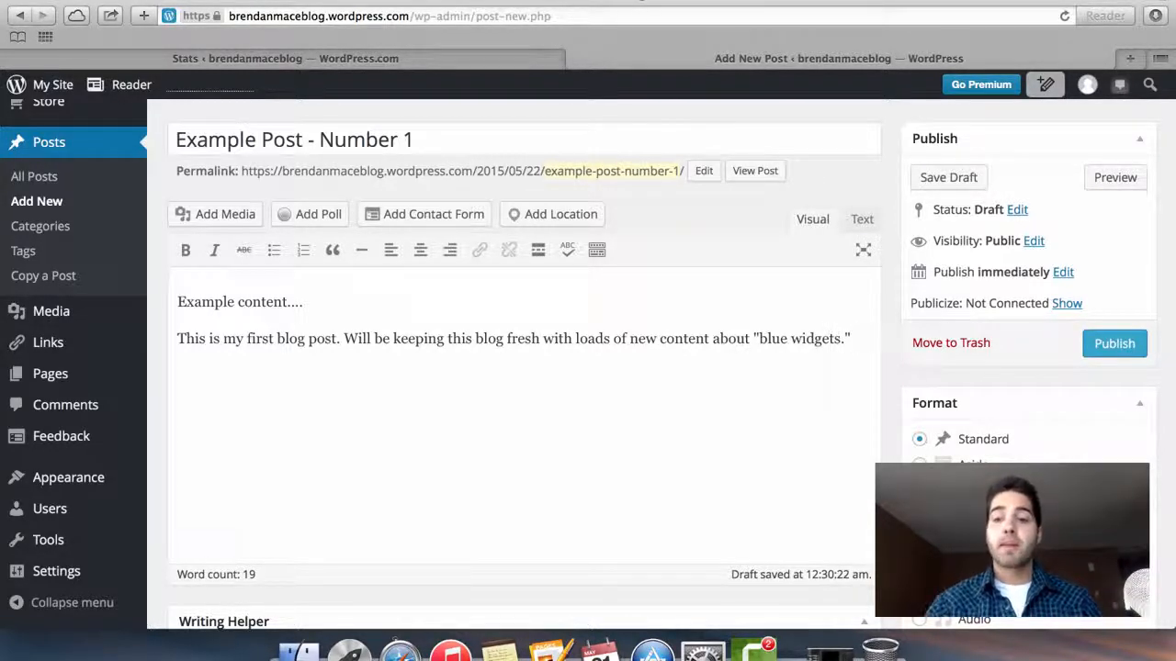
key("Return")
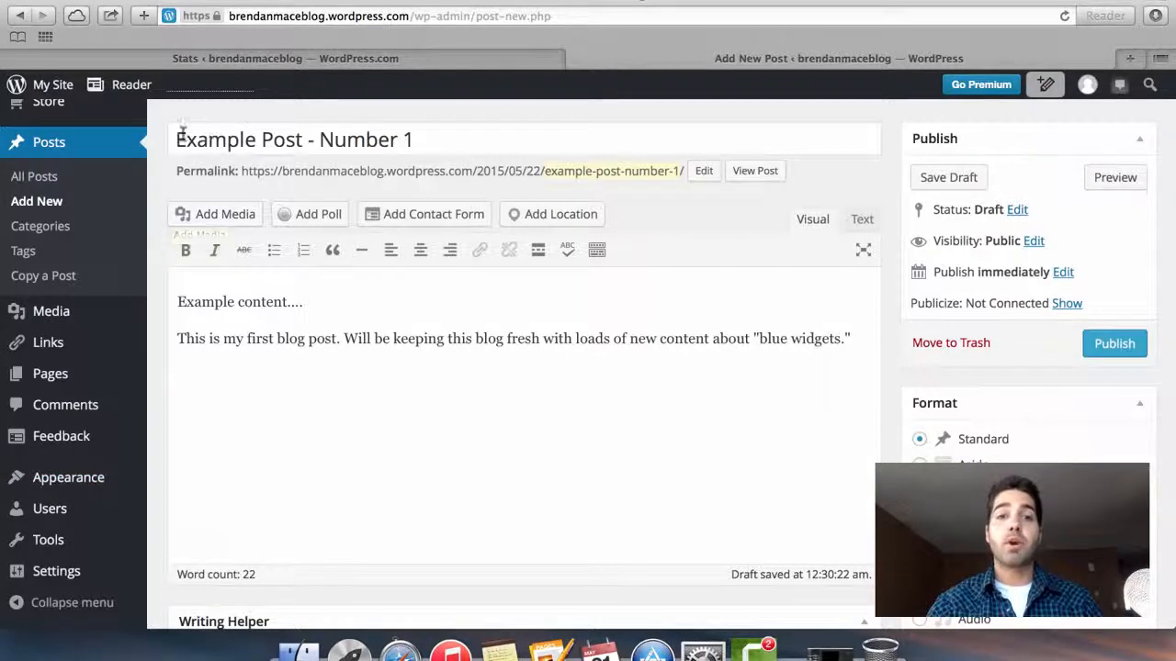
- Upload the JPEG photo whose name starts with 10649536 from the Desktop to the post's media
left_click(221, 216)
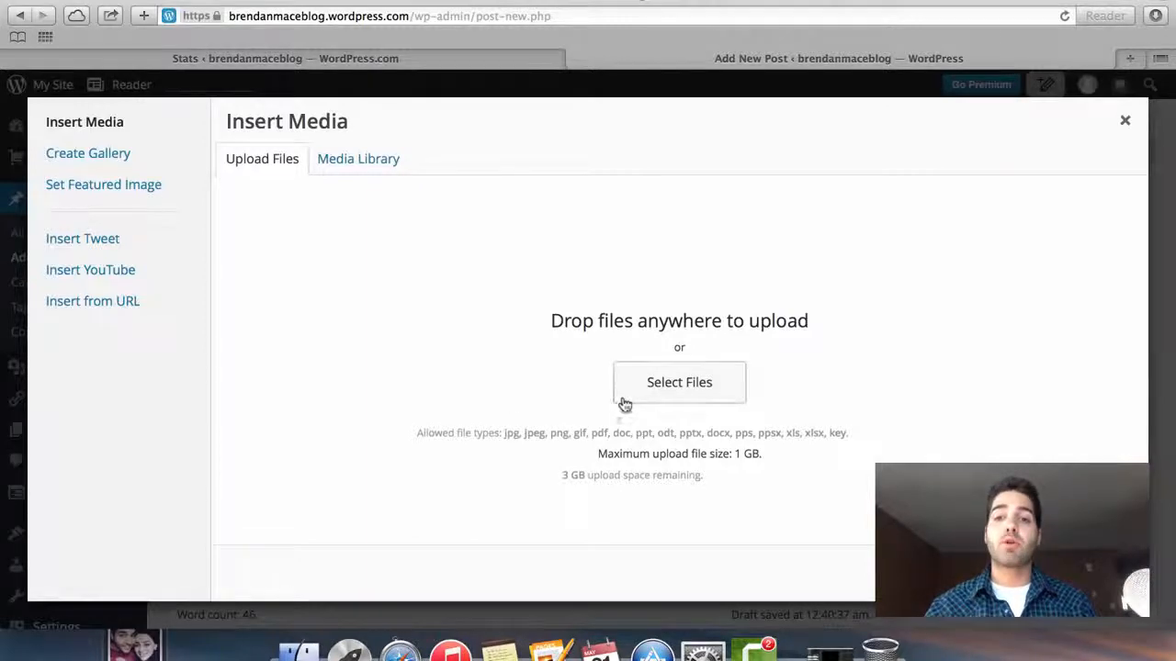
left_click(658, 397)
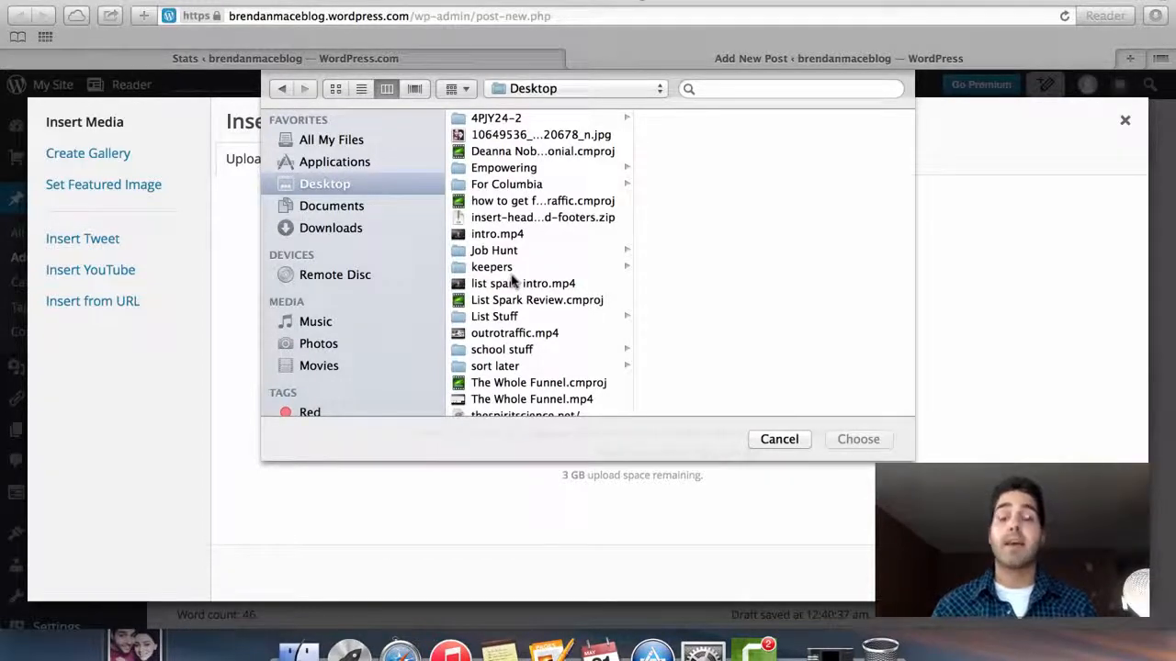
left_click(511, 138)
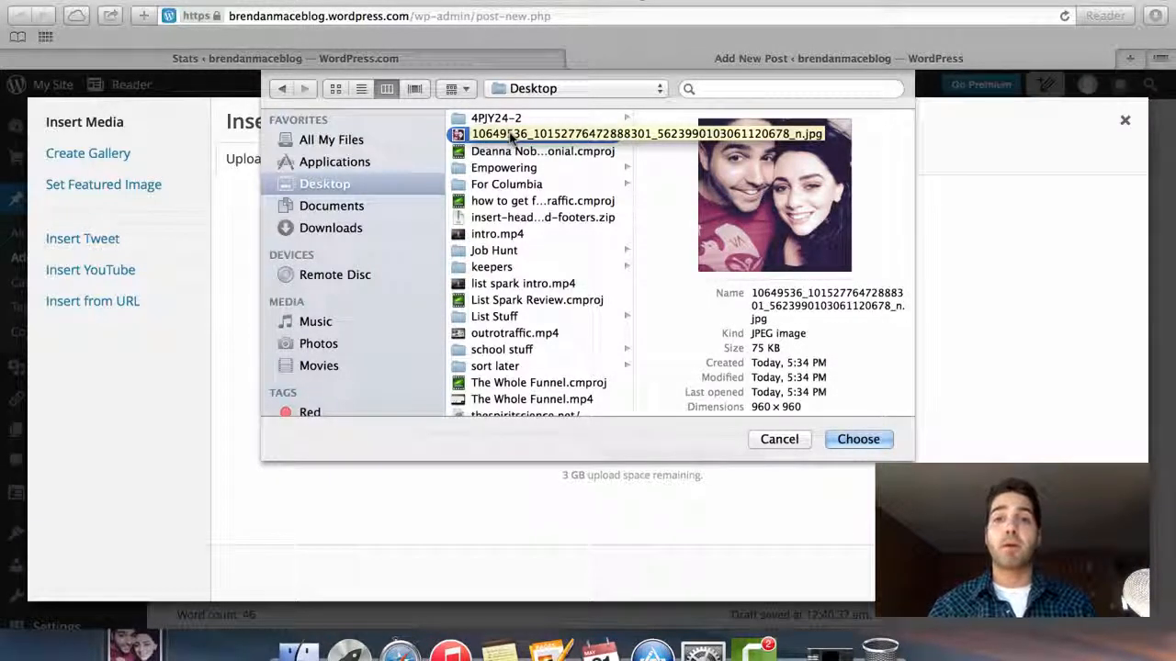
left_click(852, 441)
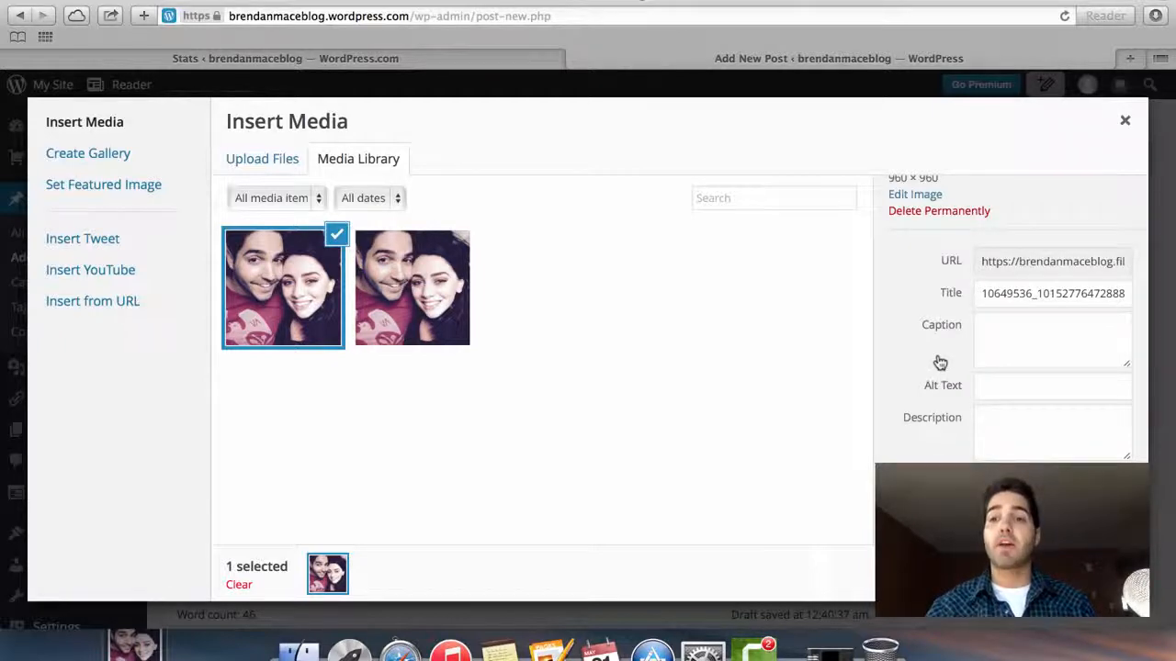
- Set the image's link target to None, keeping alignment None and size Medium – 300 × 300
scroll(937, 362, "down", 5)
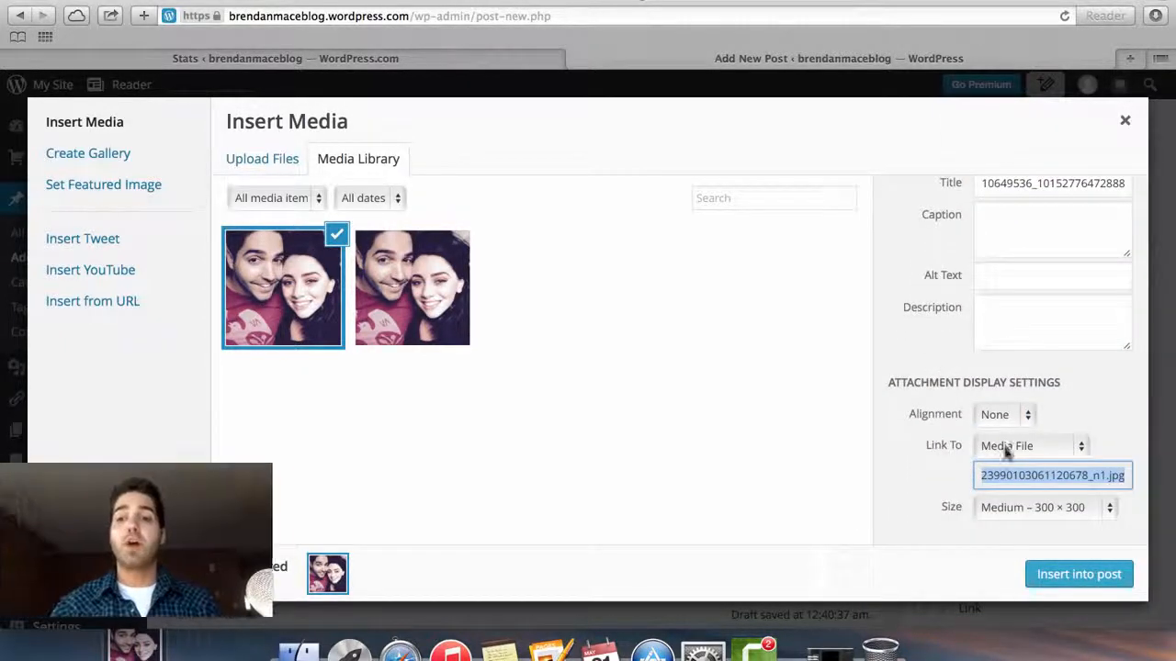
left_click(1006, 448)
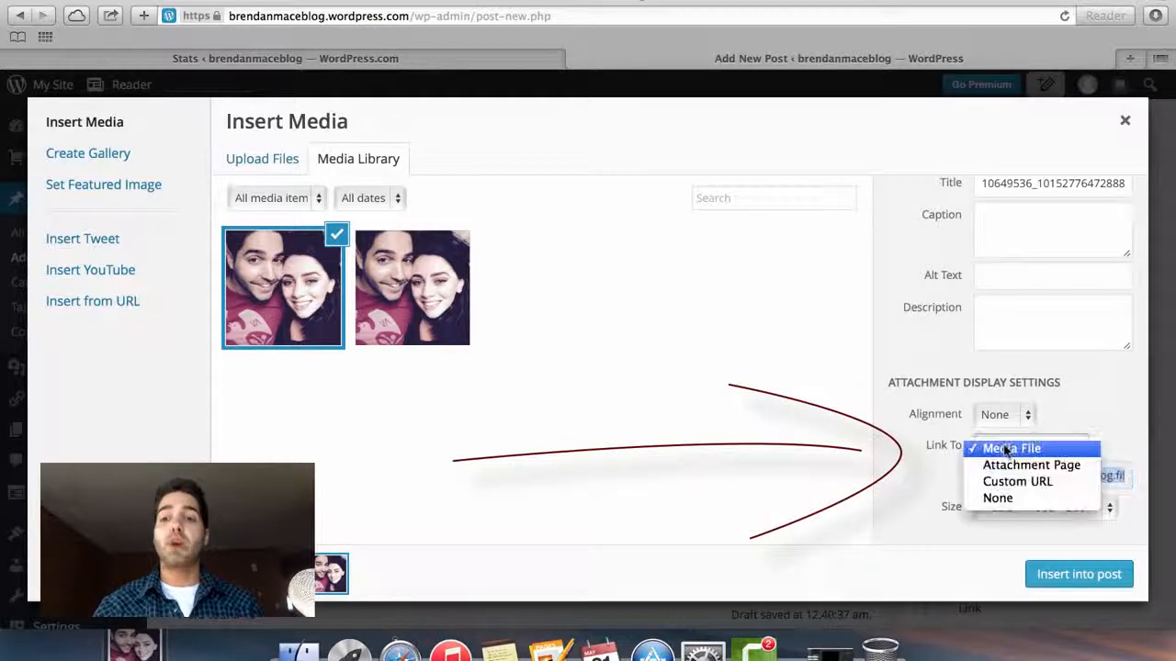
left_click(997, 498)
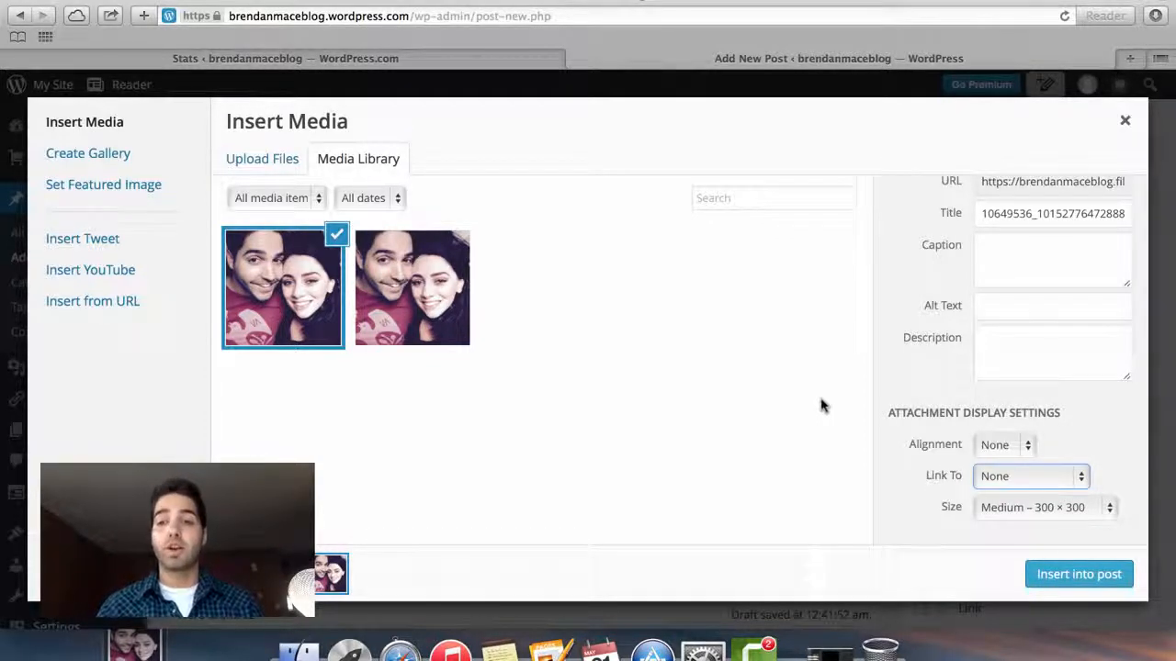
left_click(1002, 446)
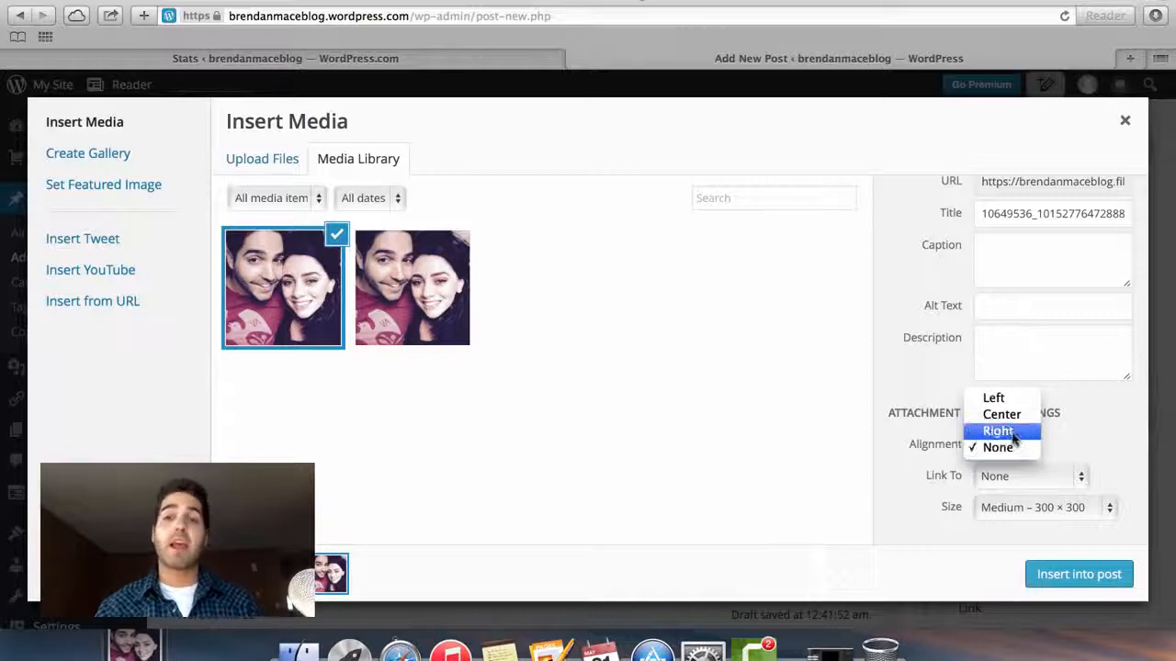
left_click(884, 428)
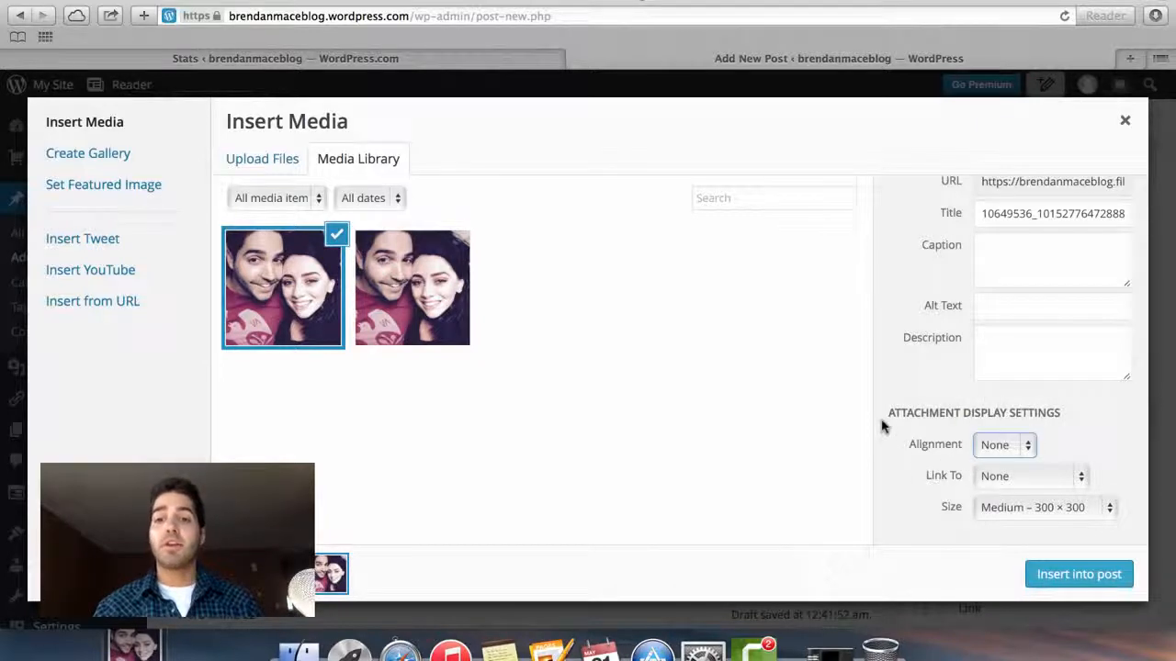
left_click(978, 507)
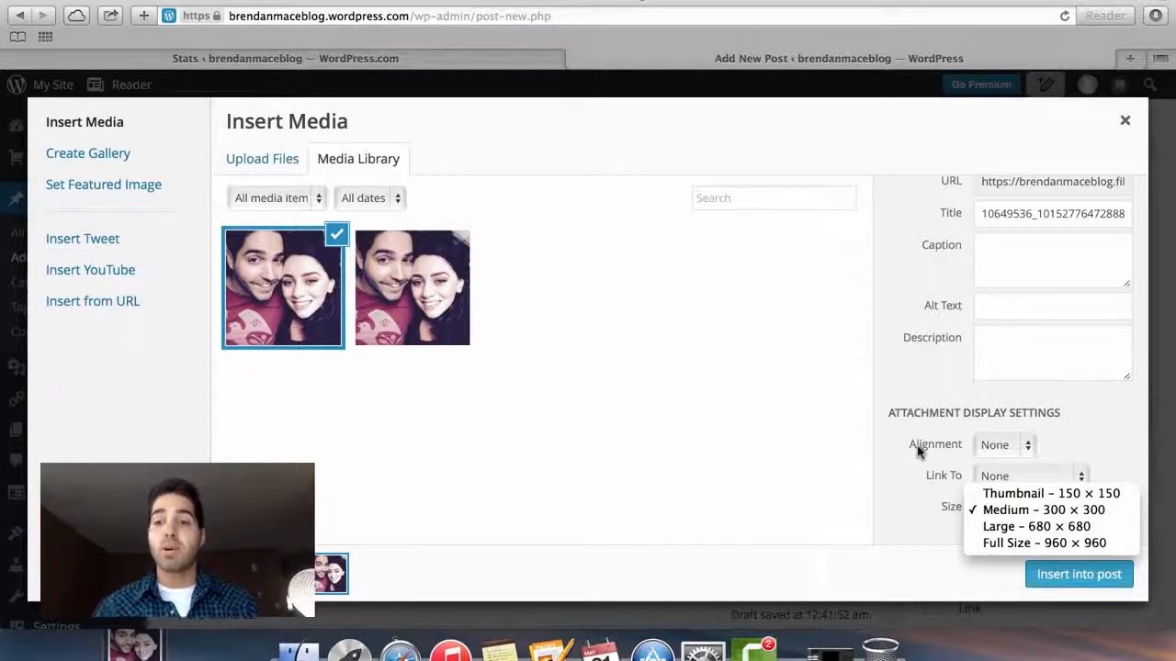
left_click(1024, 517)
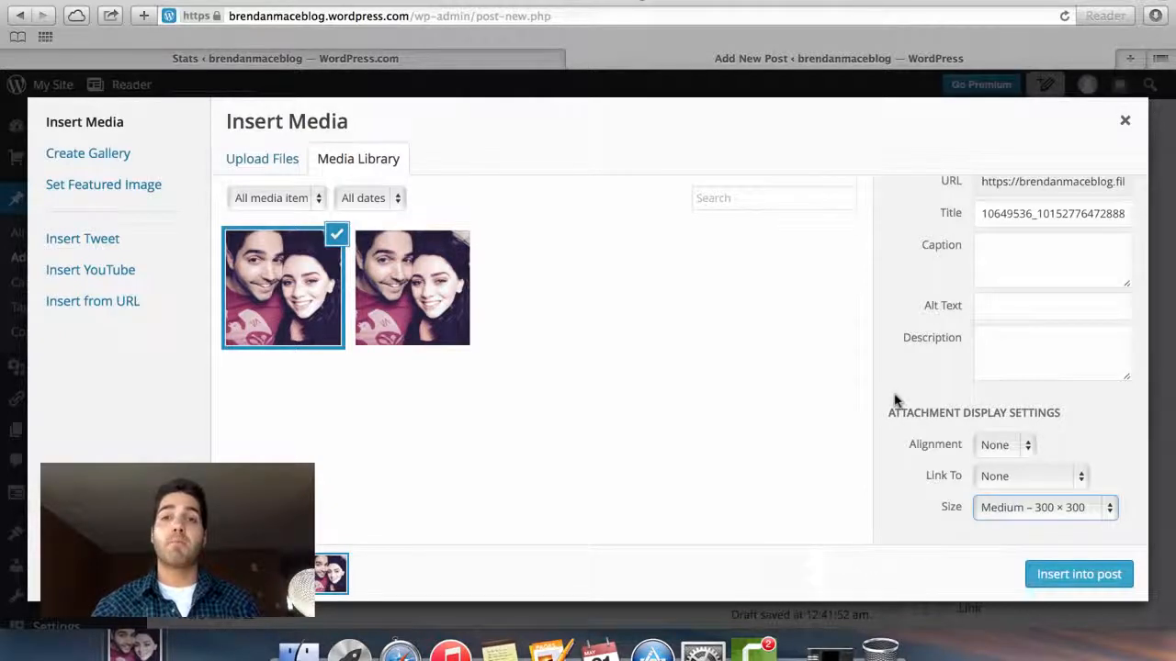
- Replace the uploaded image's title with "Vacations and Travel"
scroll(926, 338, "up", 3)
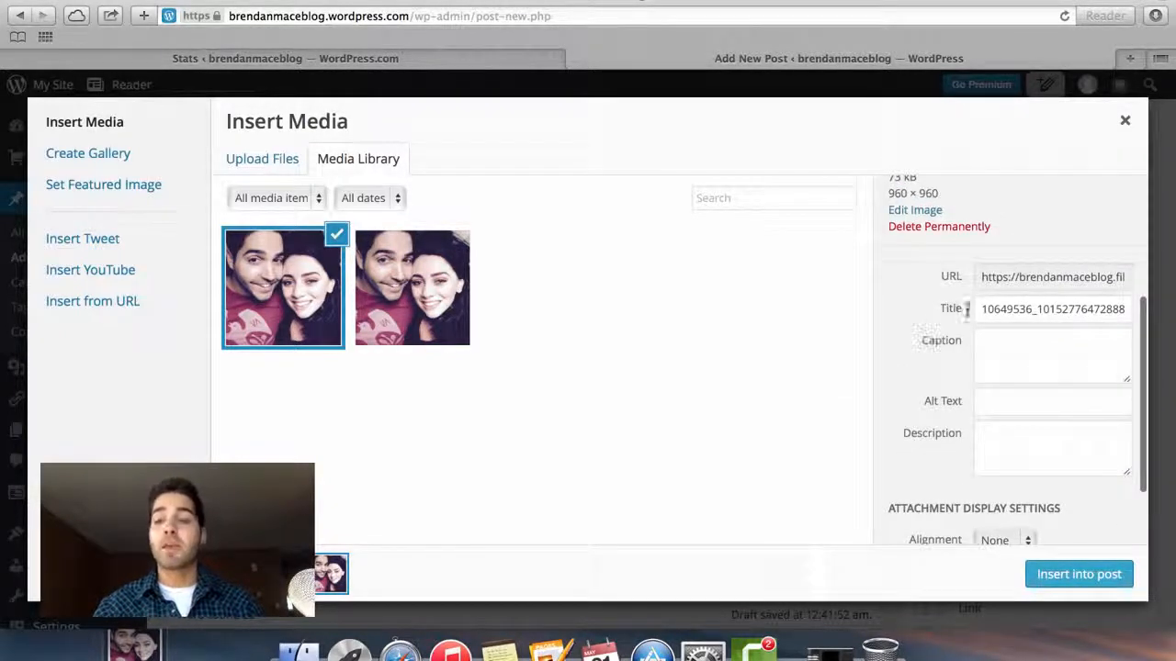
double_click(1014, 309)
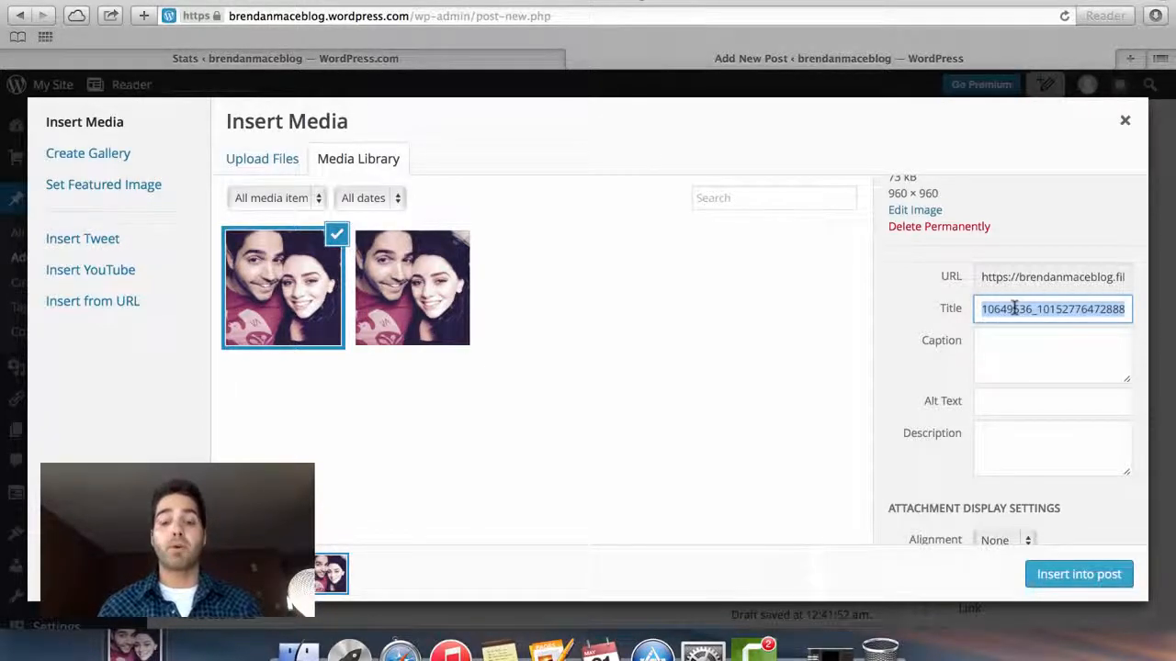
type("Vac")
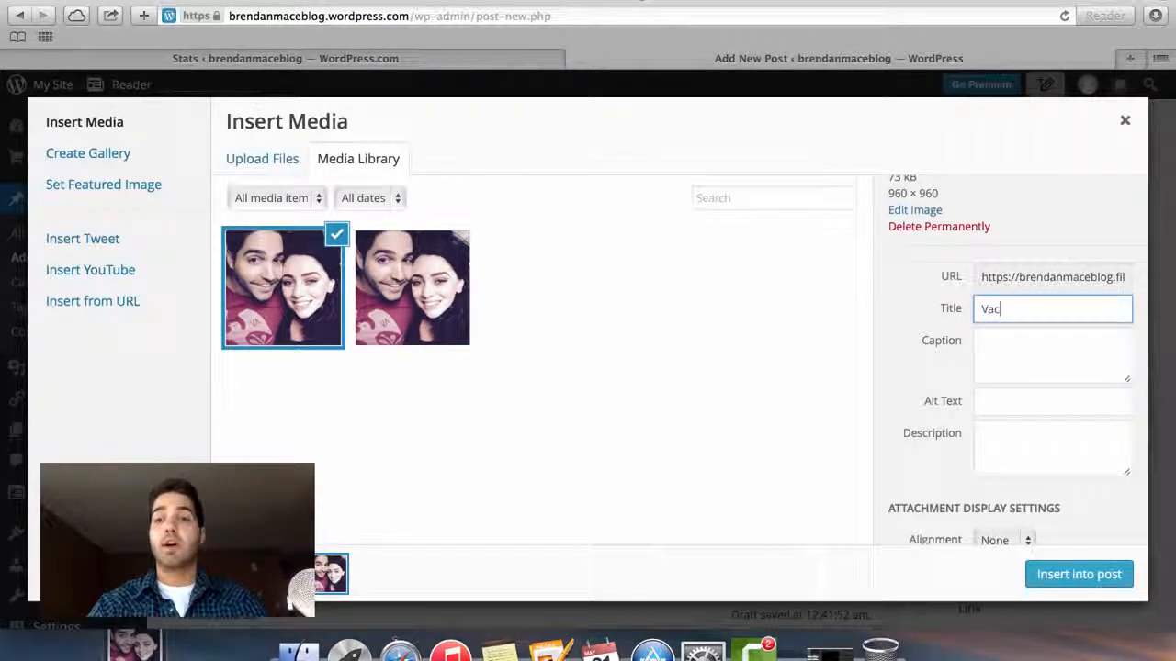
key("BackSpace")
key("BackSpace")
type("actions and")
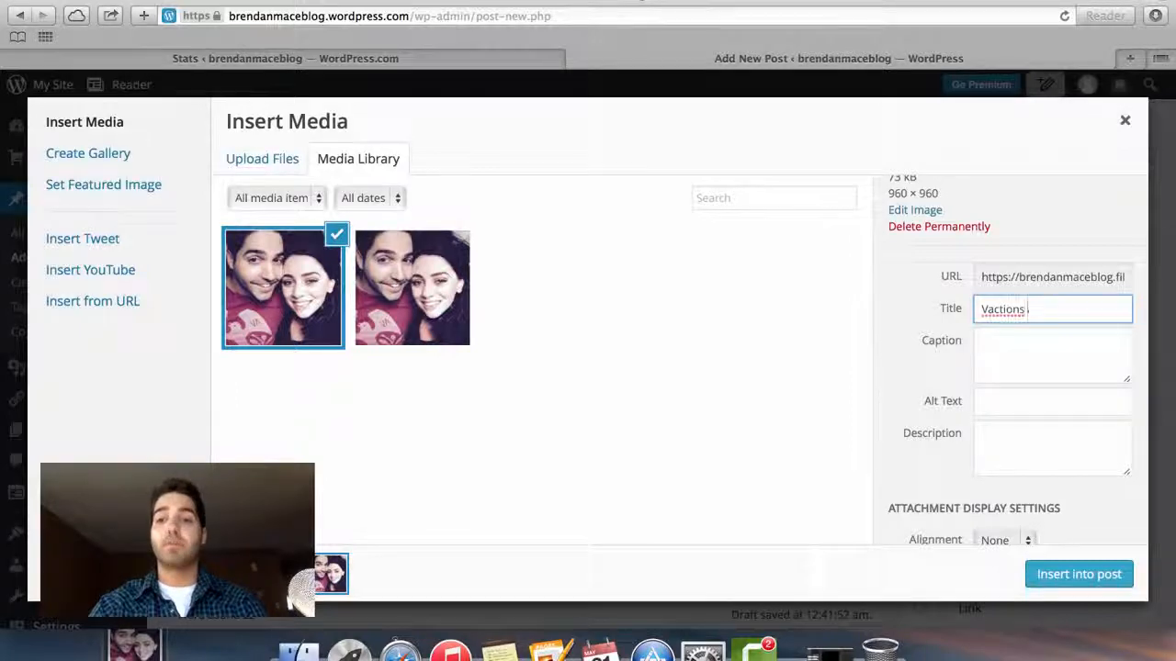
key("BackSpace")
key("BackSpace")
key("BackSpace")
key("BackSpace")
key("BackSpace")
key("BackSpace")
key("BackSpace")
key("BackSpace")
key("BackSpace")
key("BackSpace")
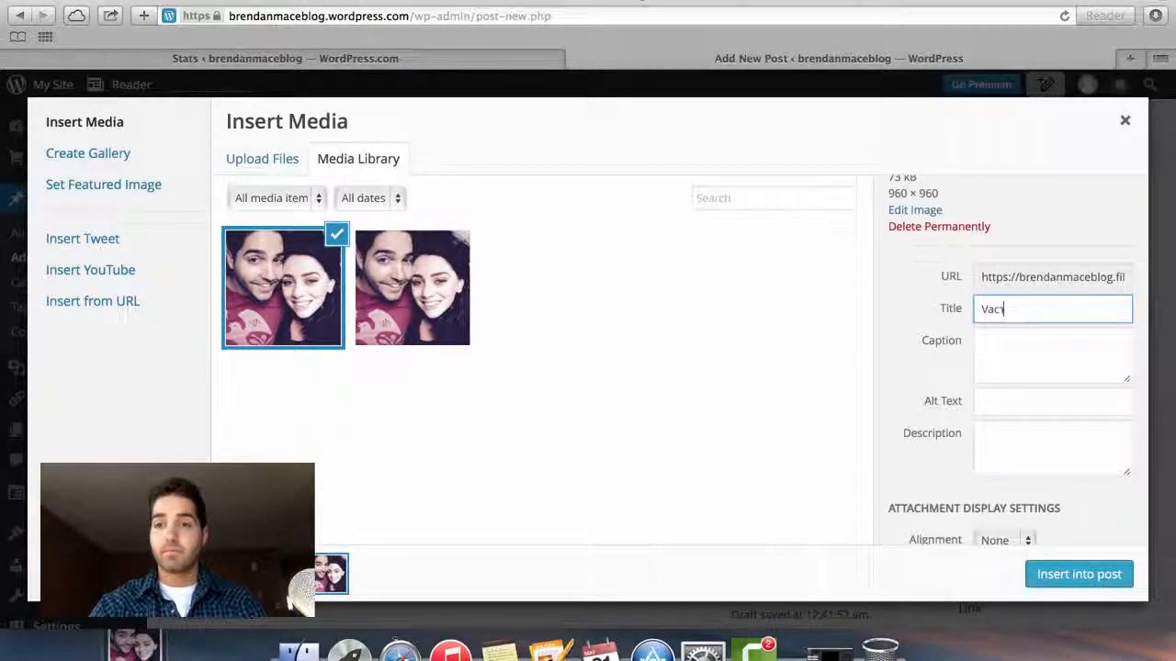
type("attions and Tra")
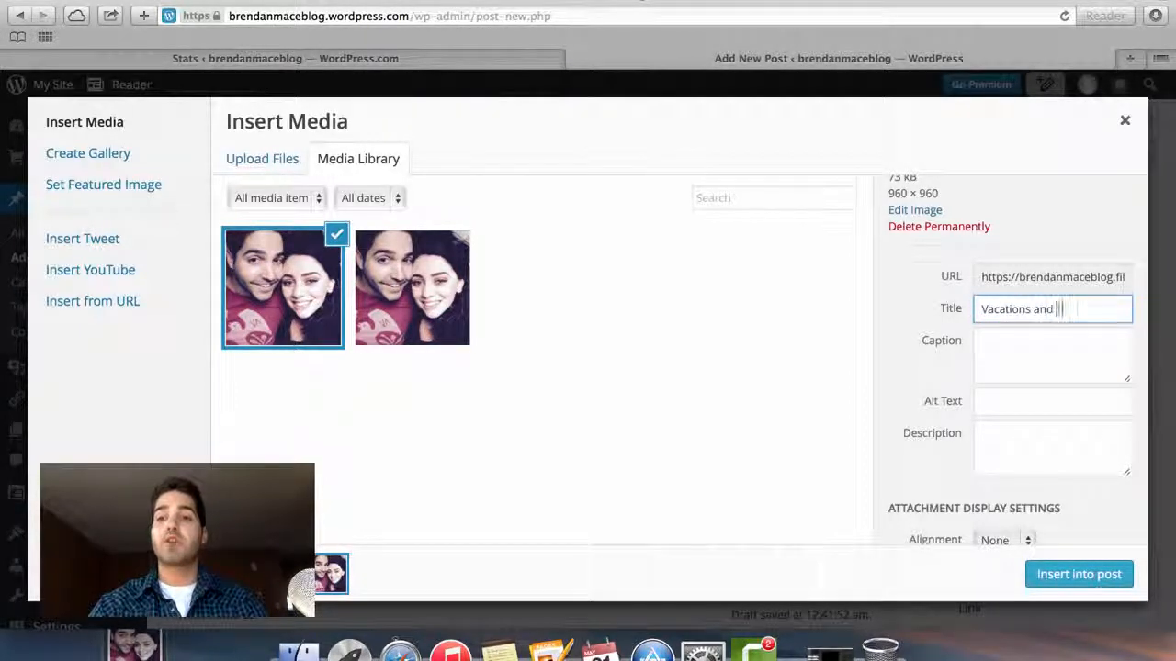
type("vel")
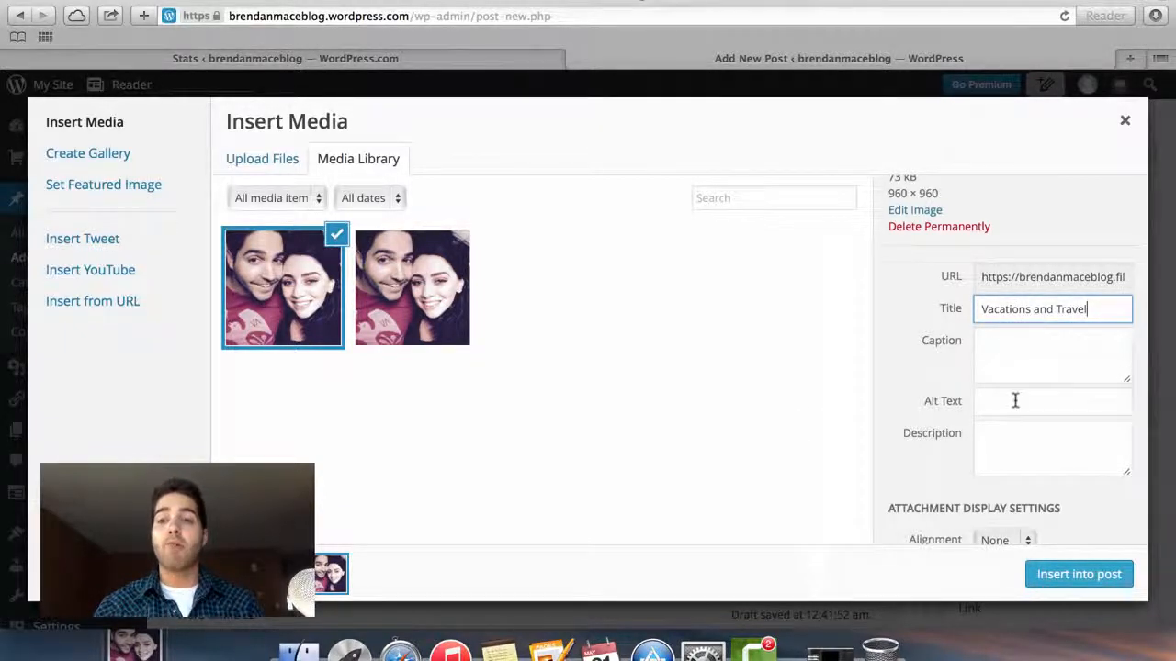
- Insert the selected image into the post and start a new paragraph below it
scroll(1014, 400, "down", 3)
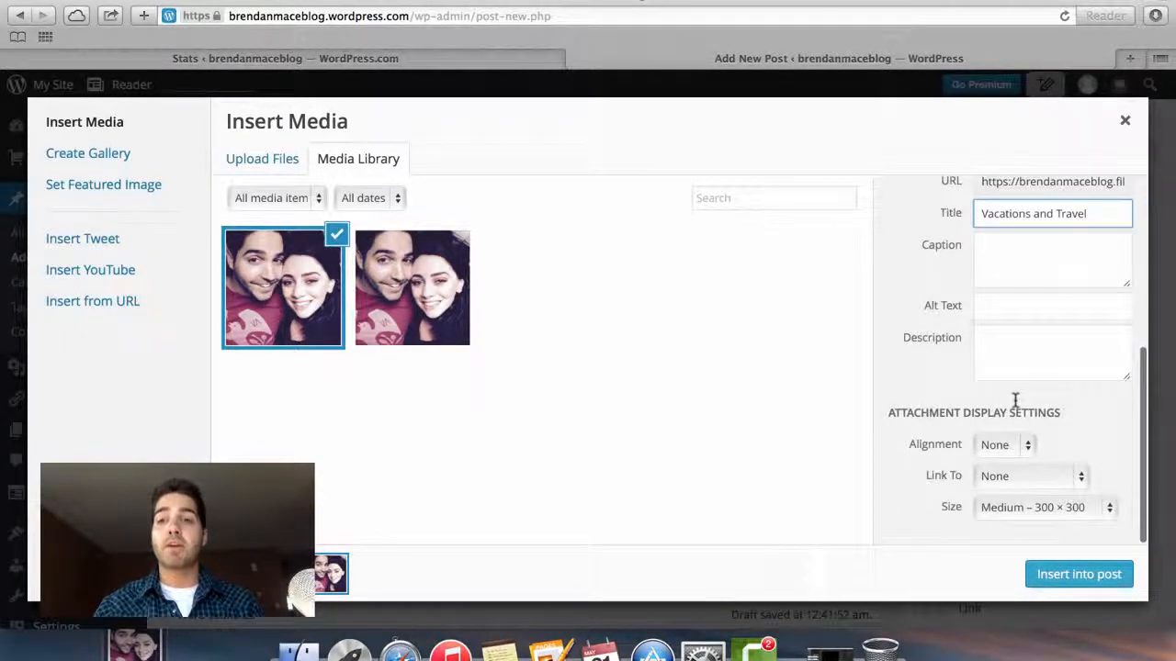
left_click(1079, 577)
scroll(648, 494, "down", 3)
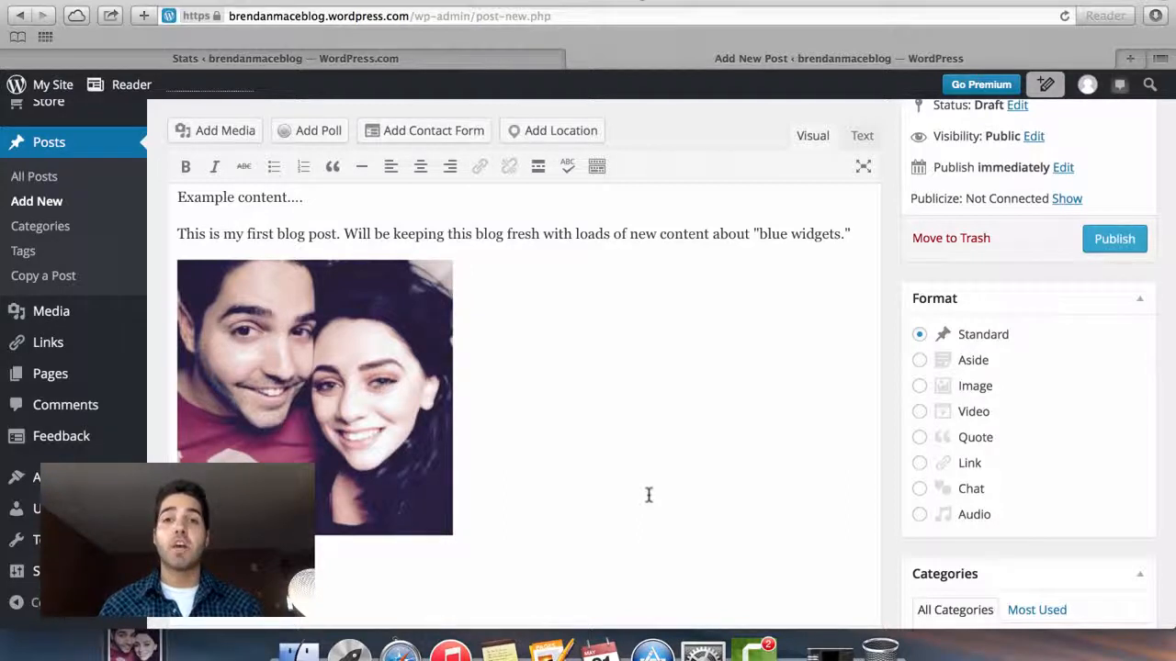
key("Return")
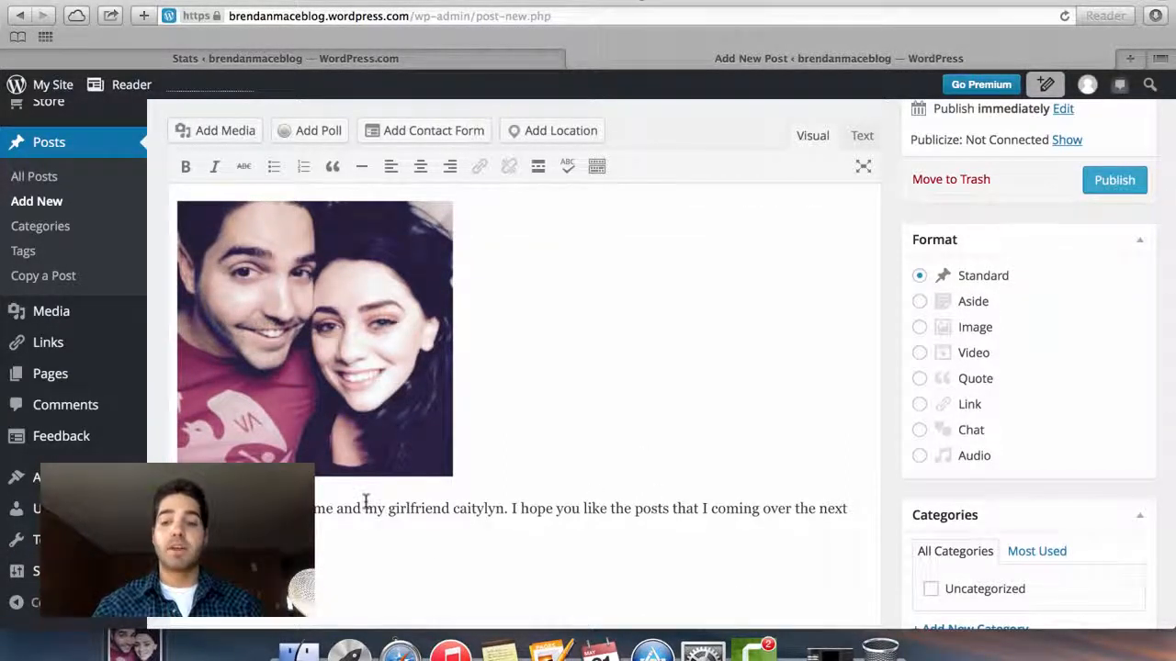
scroll(362, 494, "down", 2)
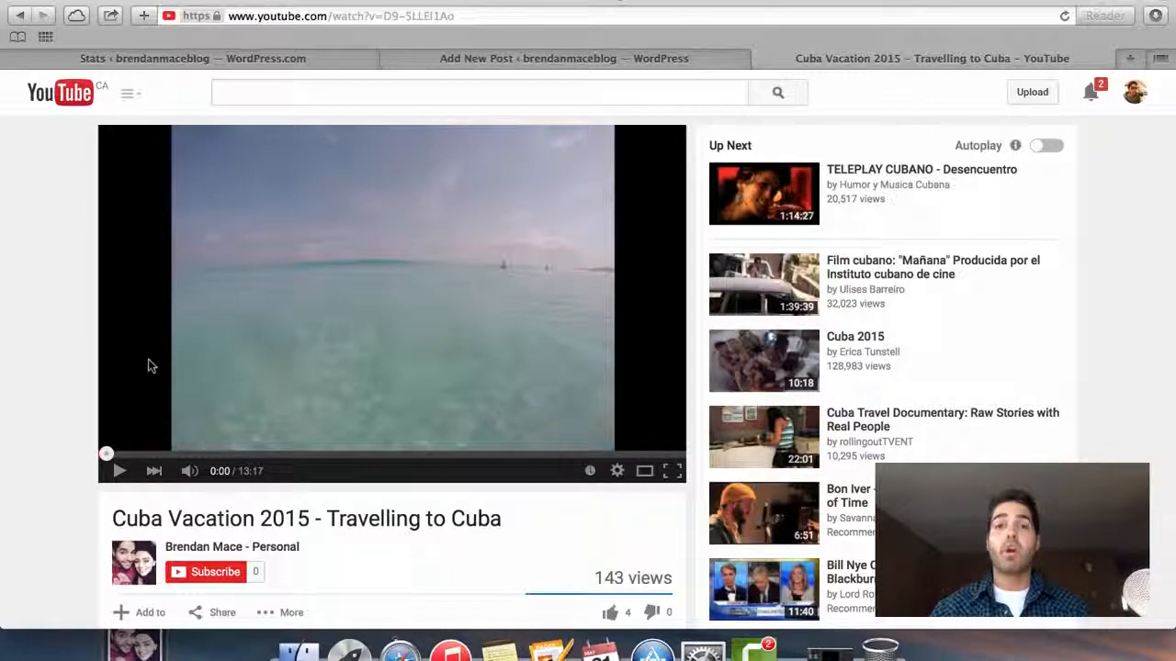
- Bring up the embed code for the YouTube video "Cuba Vacation 2015 - Travelling to Cuba" from its sharing options
scroll(150, 366, "down", 3)
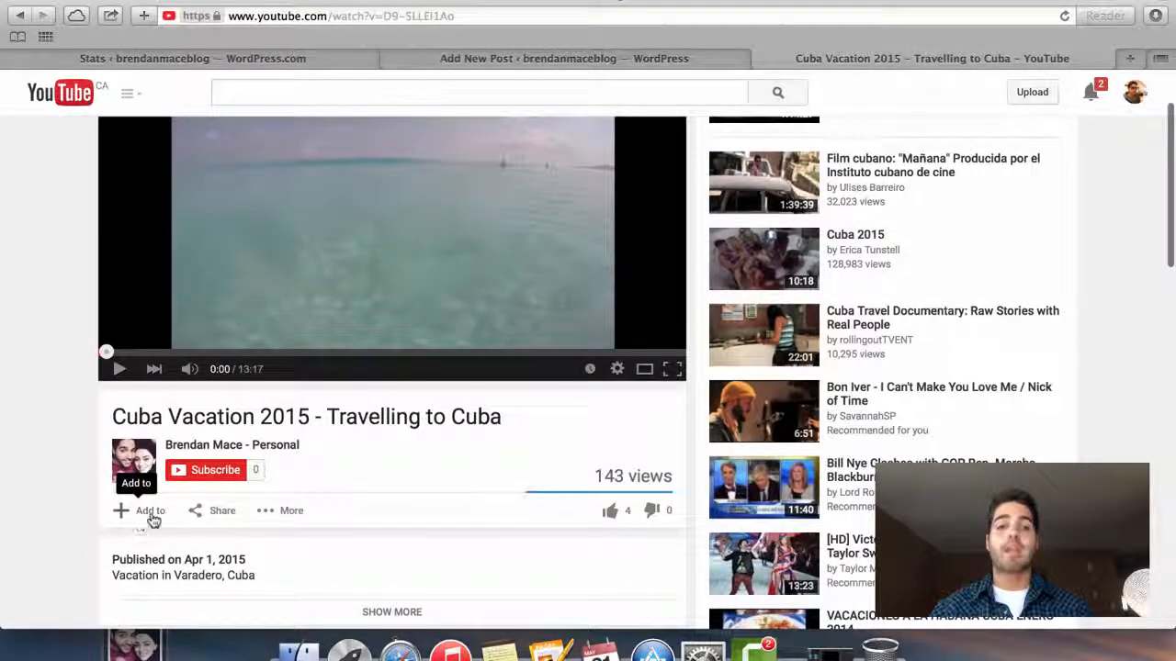
left_click(214, 518)
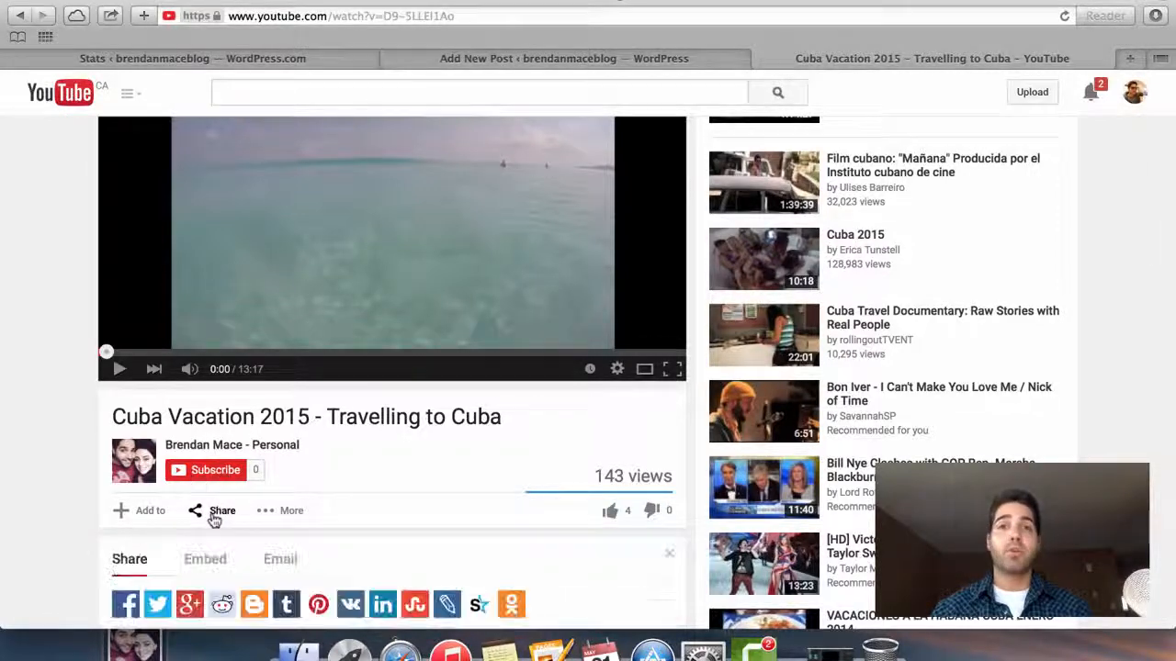
scroll(30, 494, "down", 2)
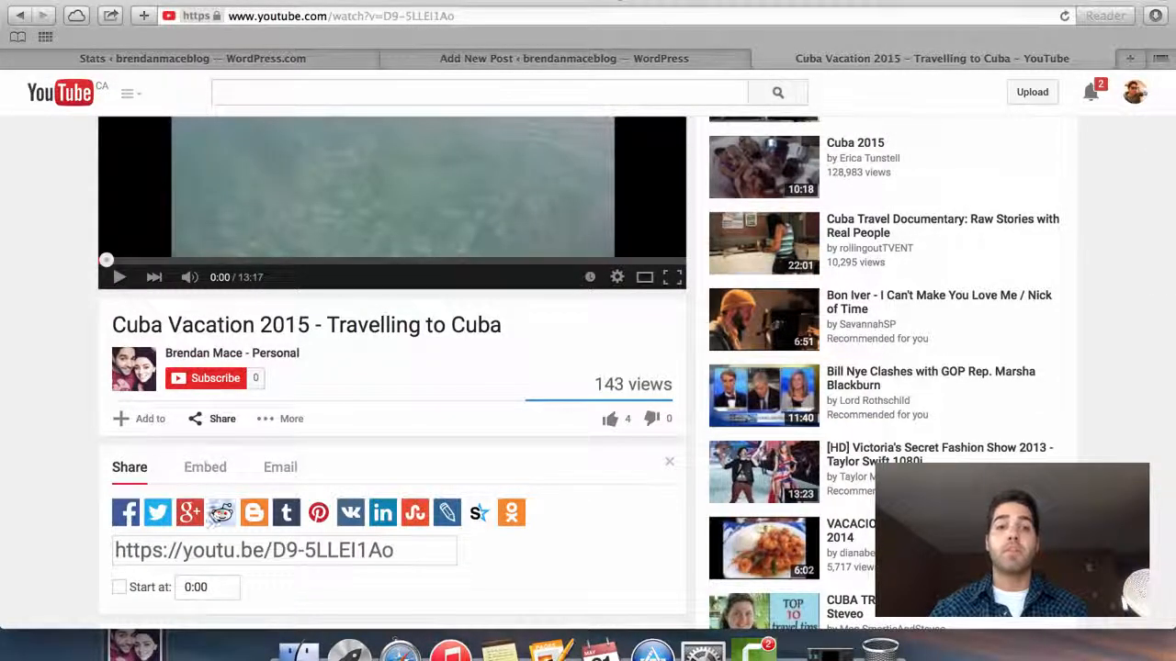
left_click(205, 468)
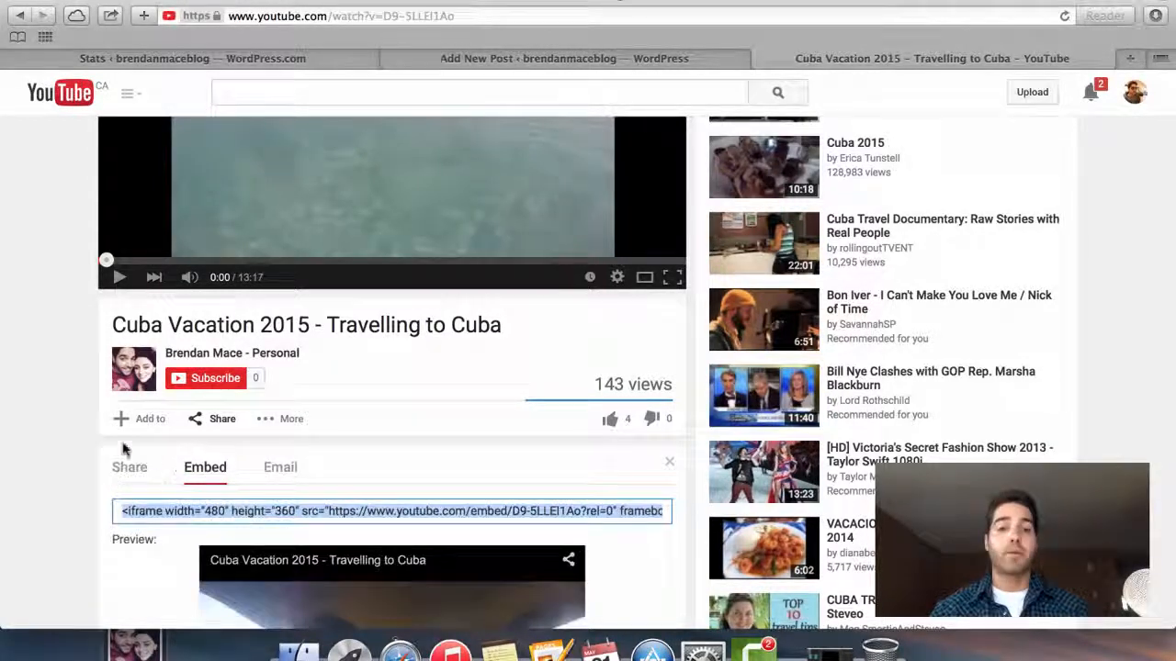
scroll(123, 449, "down", 2)
scroll(83, 406, "up", 2)
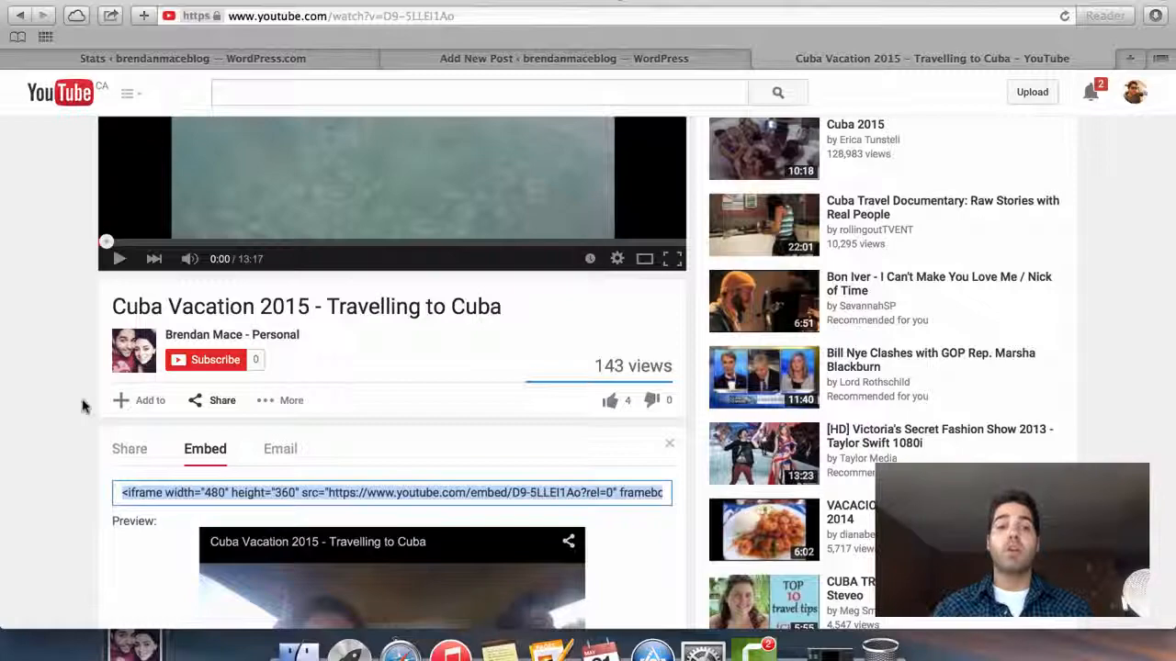
- Collapse the video's extra embed options and expand them again
scroll(81, 406, "down", 5)
scroll(110, 367, "down", 8)
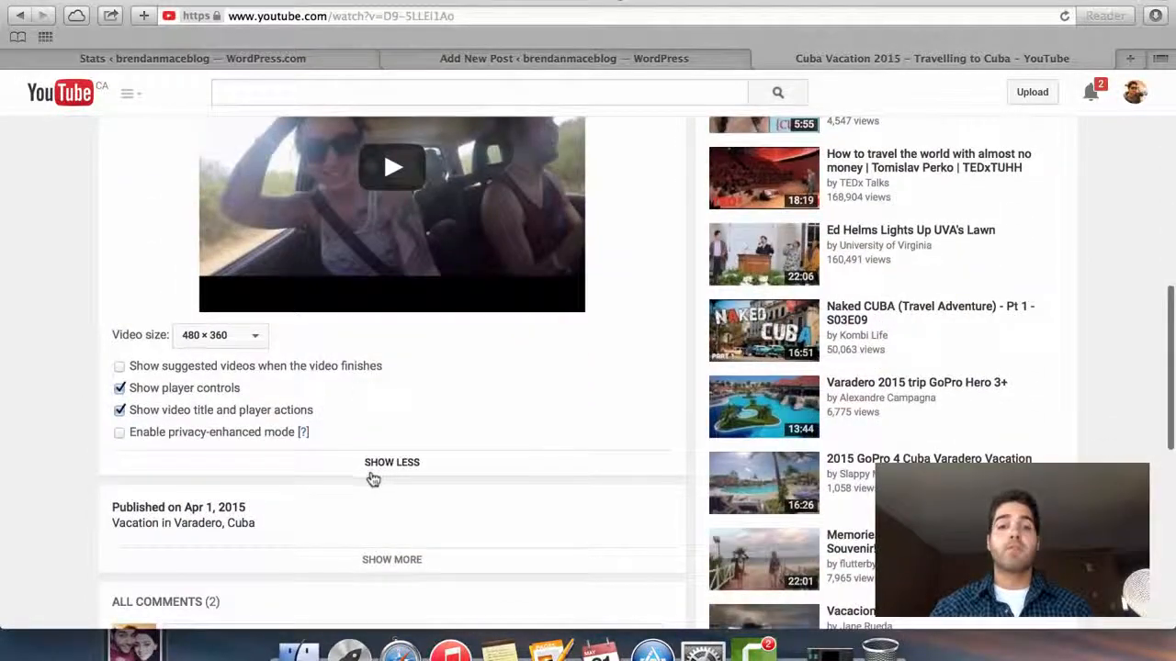
left_click(382, 464)
scroll(171, 304, "up", 6)
scroll(170, 304, "up", 3)
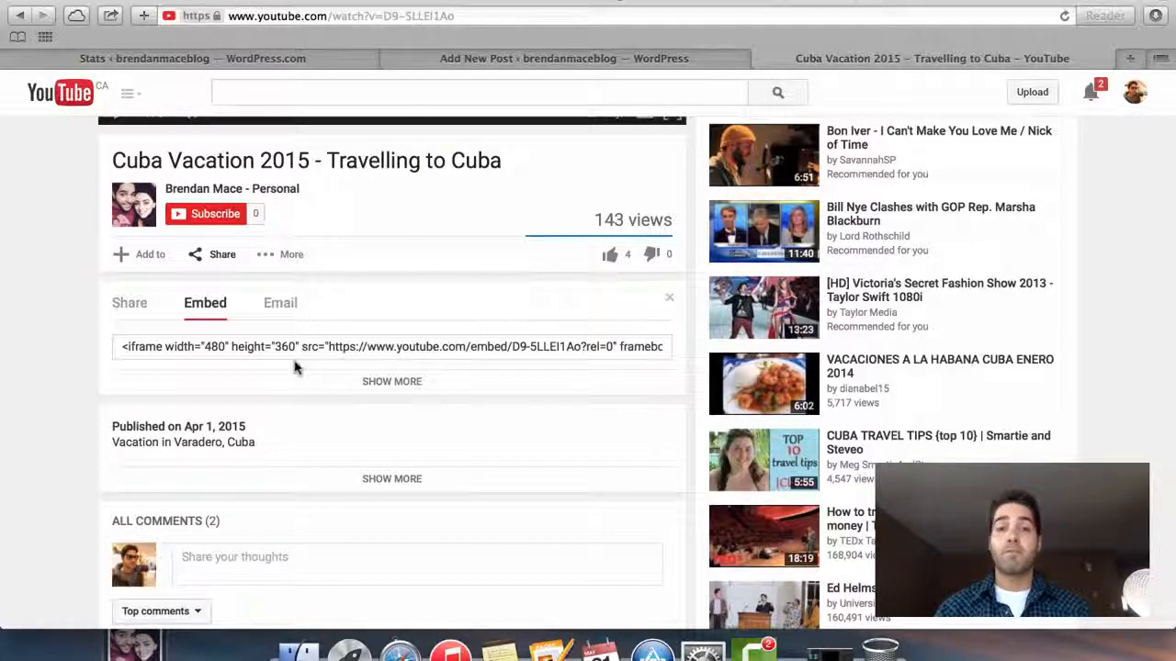
left_click(386, 382)
- Set the embedded video size to 640 × 480 and review the remaining embed options
scroll(172, 354, "down", 5)
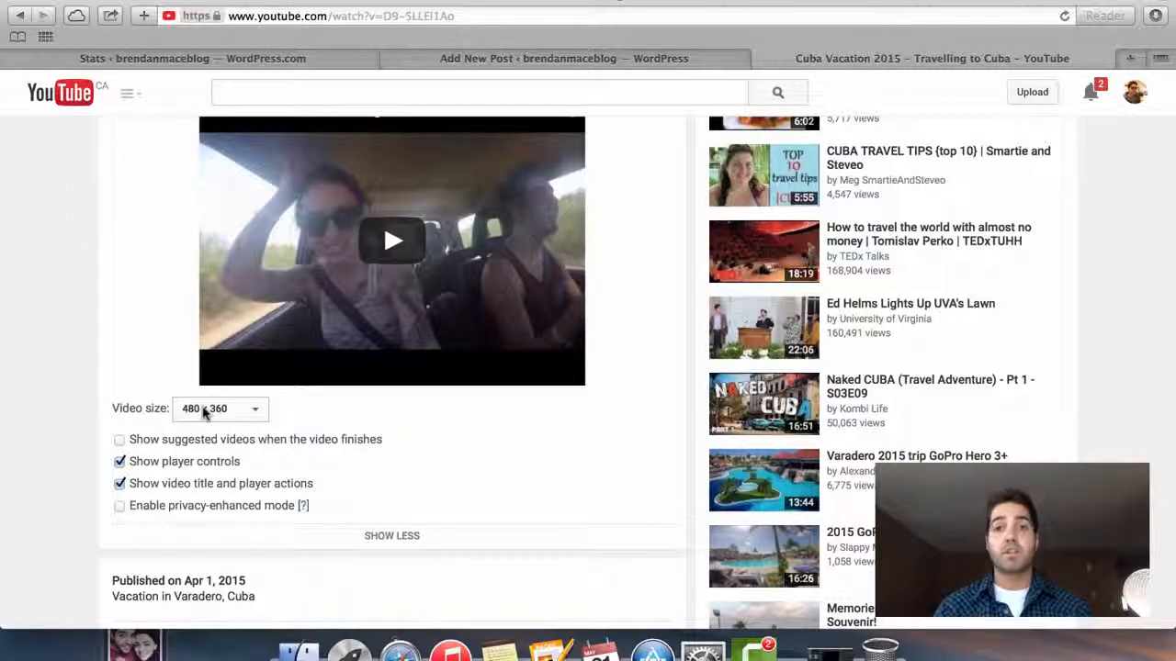
left_click(204, 410)
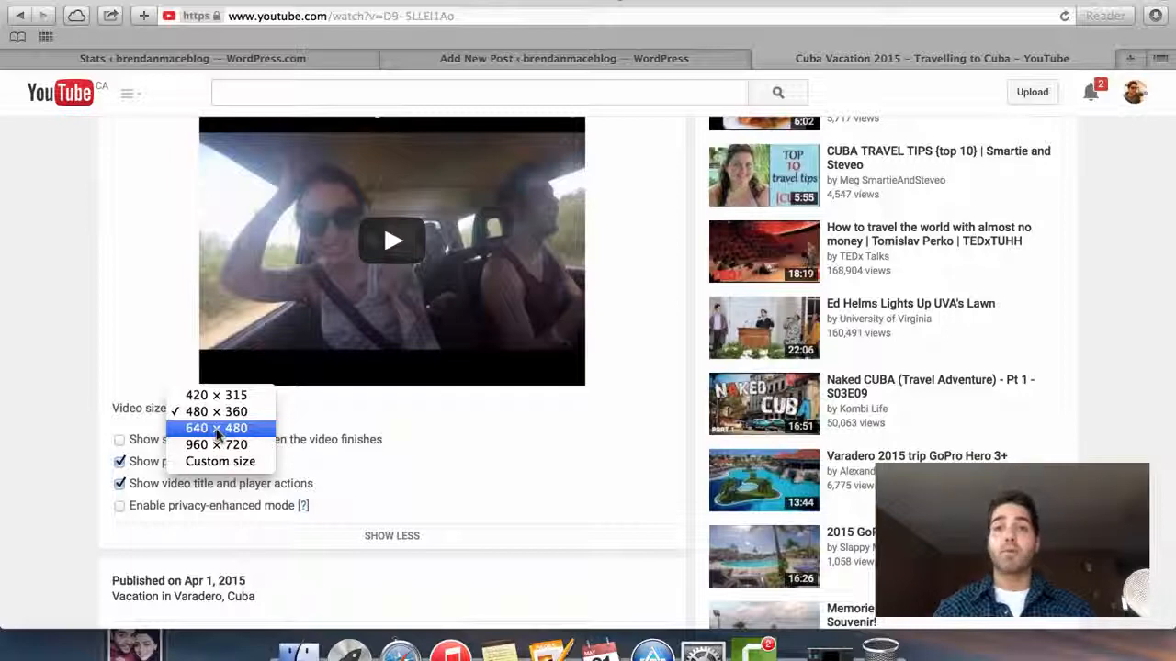
left_click(217, 434)
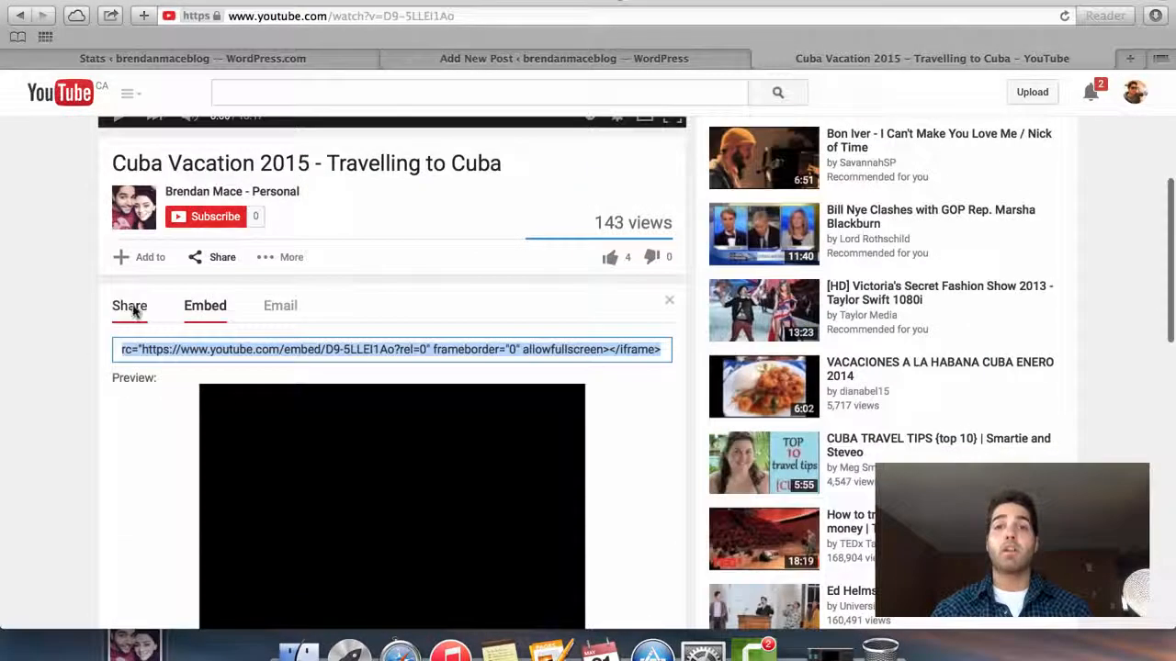
scroll(152, 433, "down", 4)
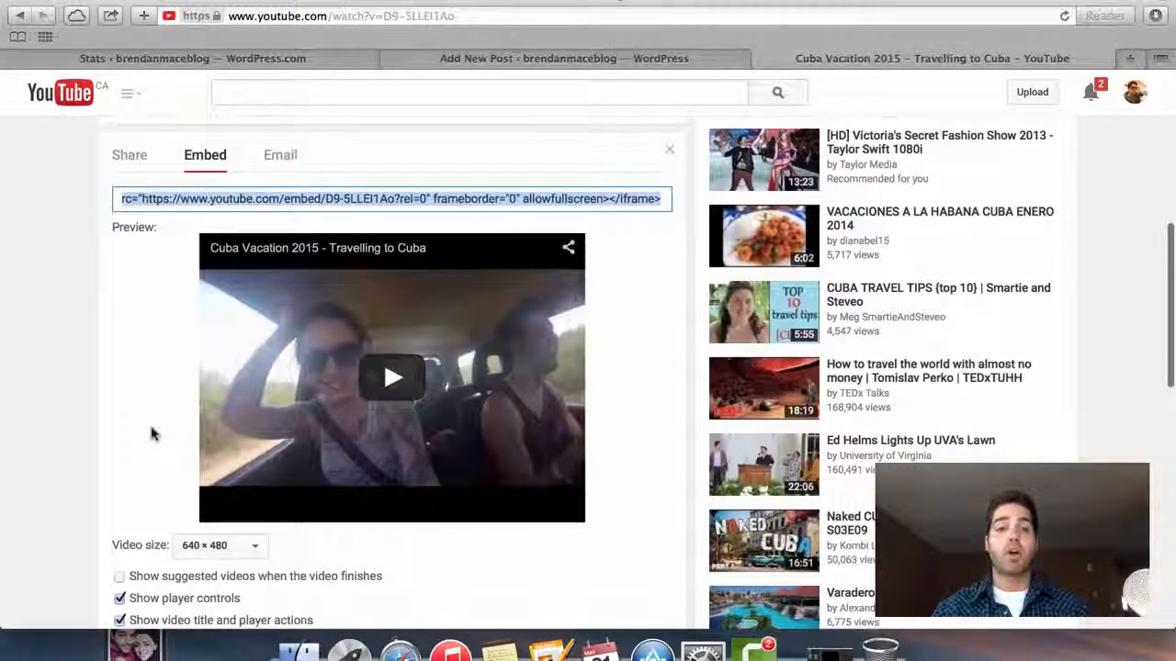
scroll(152, 433, "down", 3)
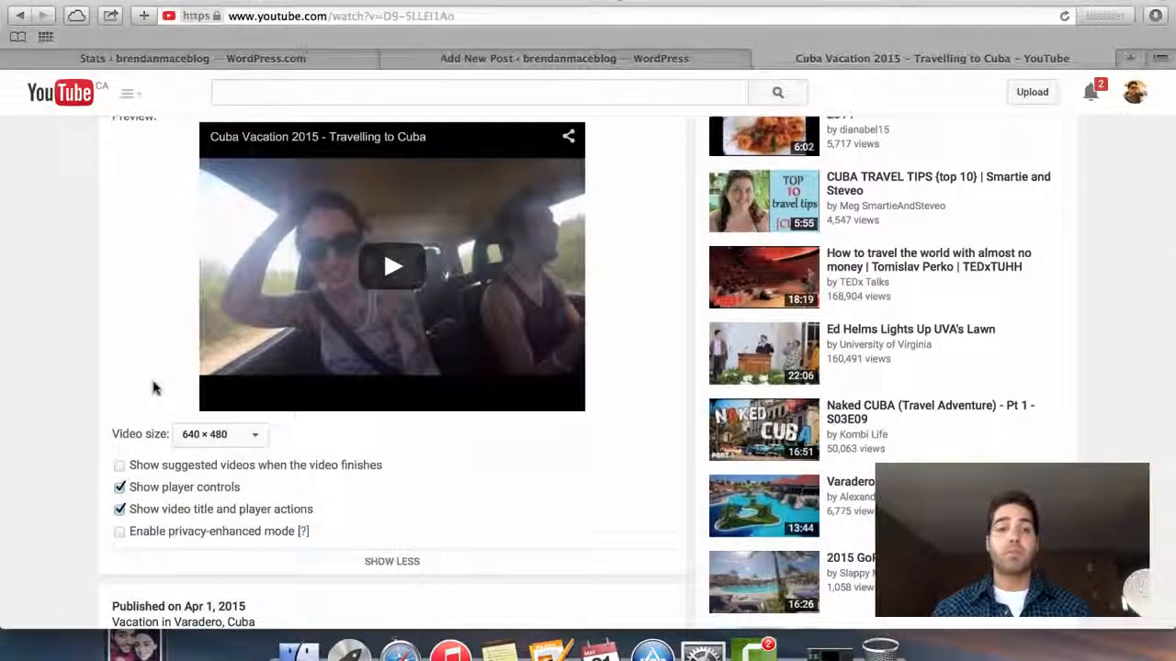
scroll(152, 388, "down", 1)
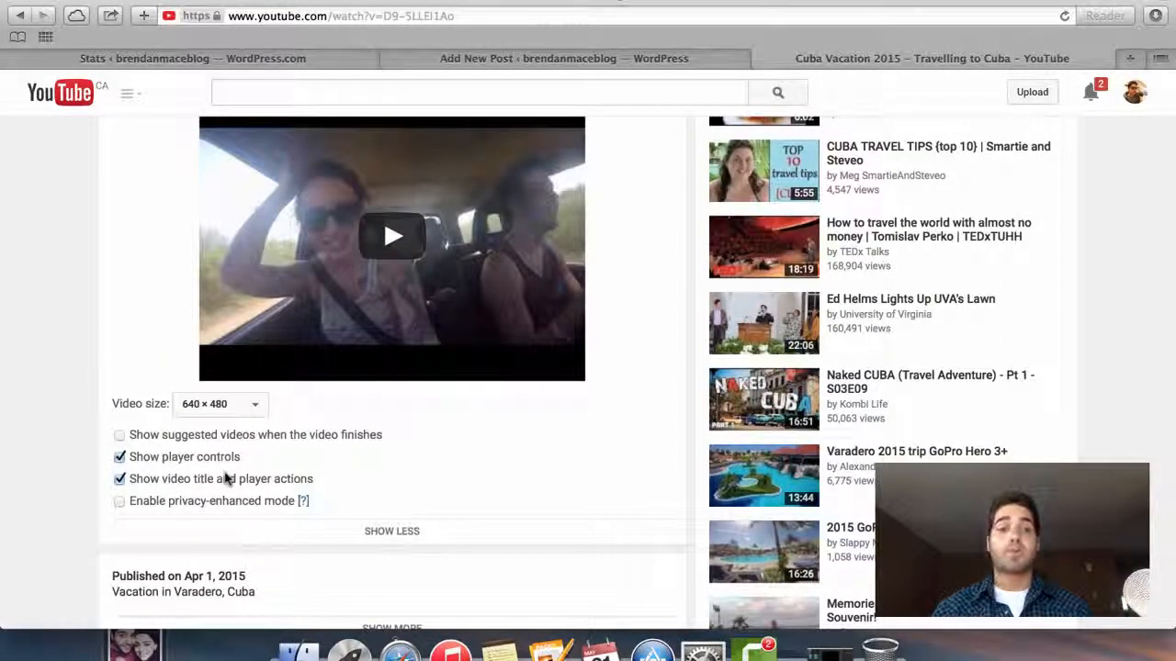
- Turn on suggested videos at the end of the embedded video and turn the option back off
scroll(225, 479, "down", 1)
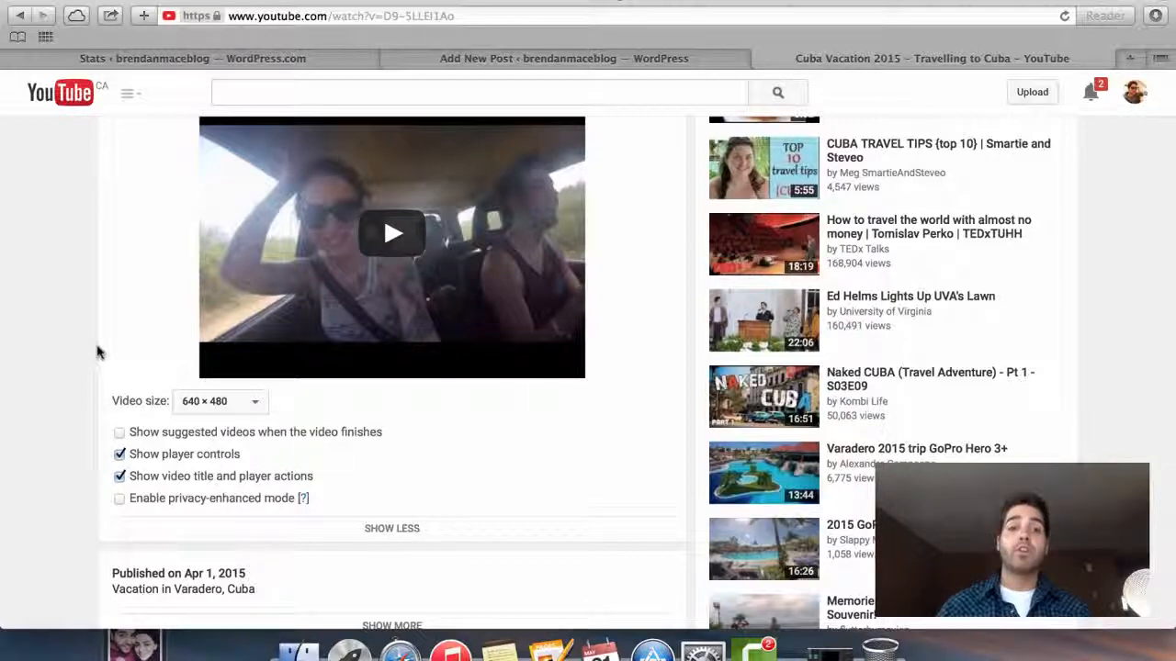
left_click(119, 434)
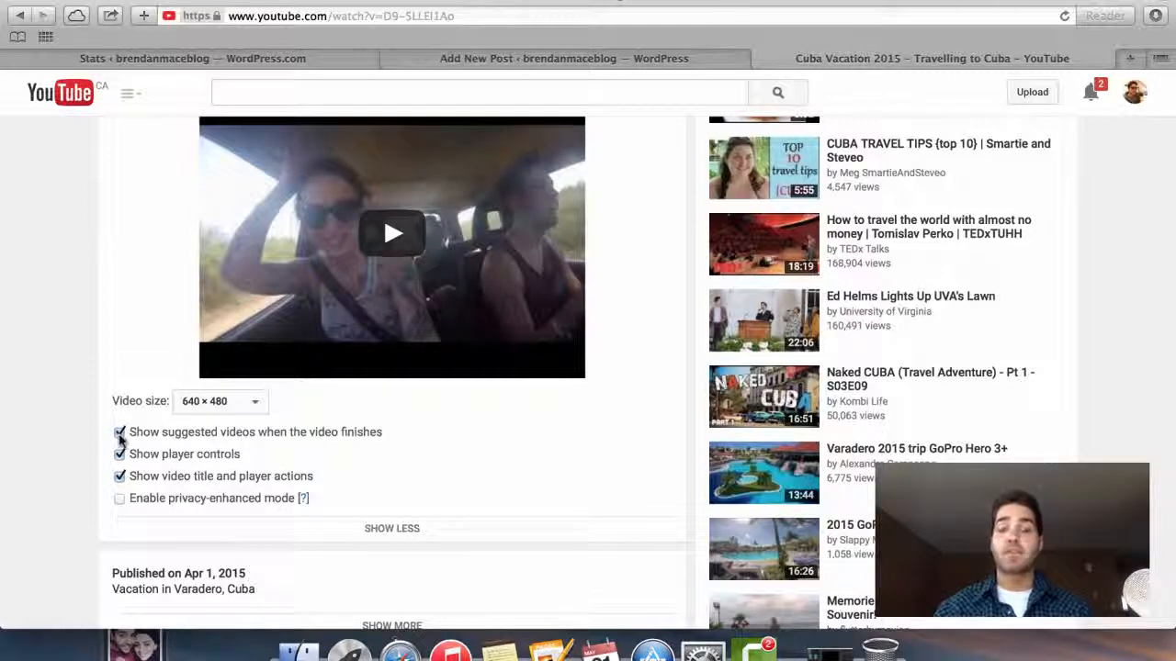
left_click(119, 434)
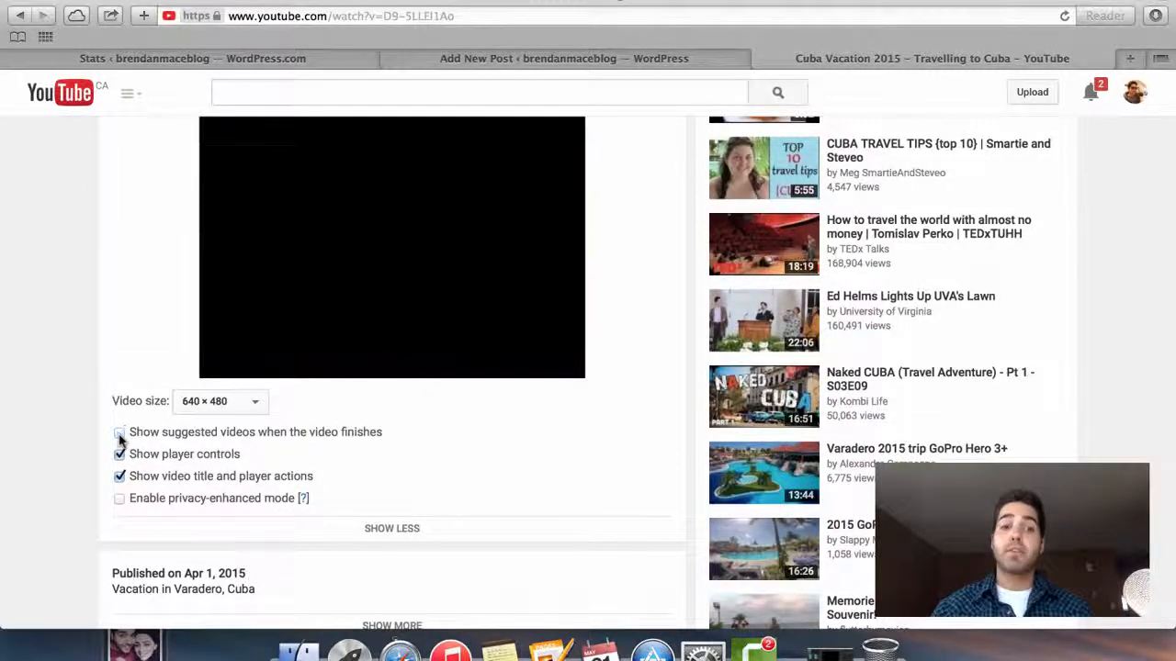
- Copy the video's 640 × 480 iframe embed code and switch back to the draft post in WordPress
scroll(95, 386, "up", 1)
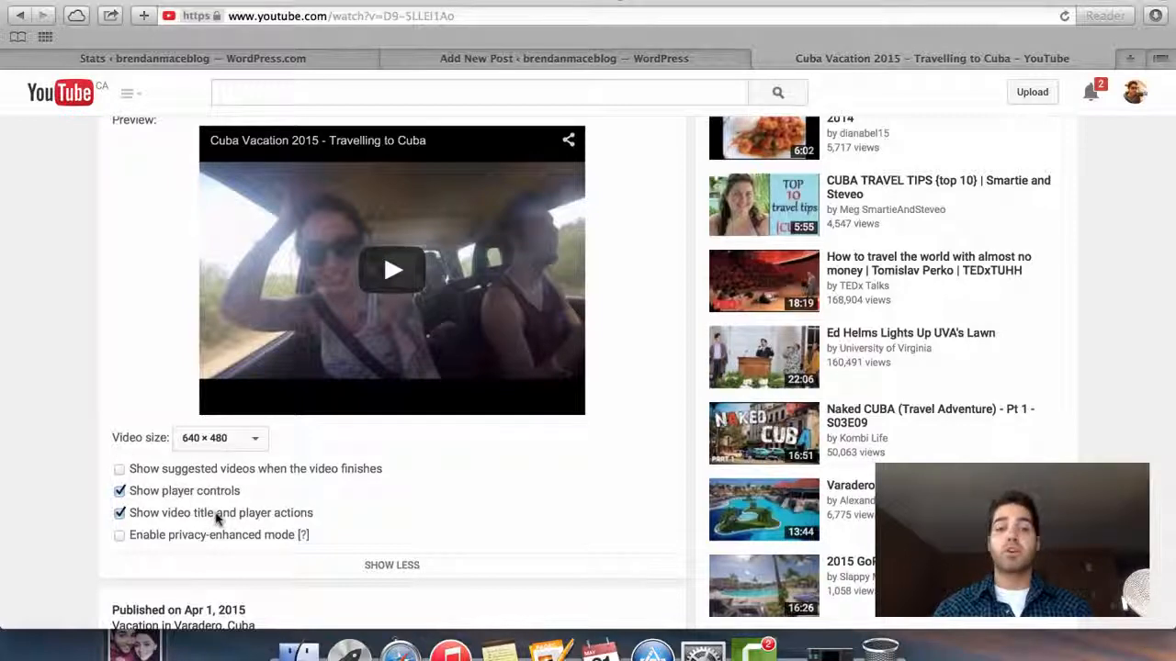
scroll(168, 386, "up", 5)
scroll(273, 270, "down", 2)
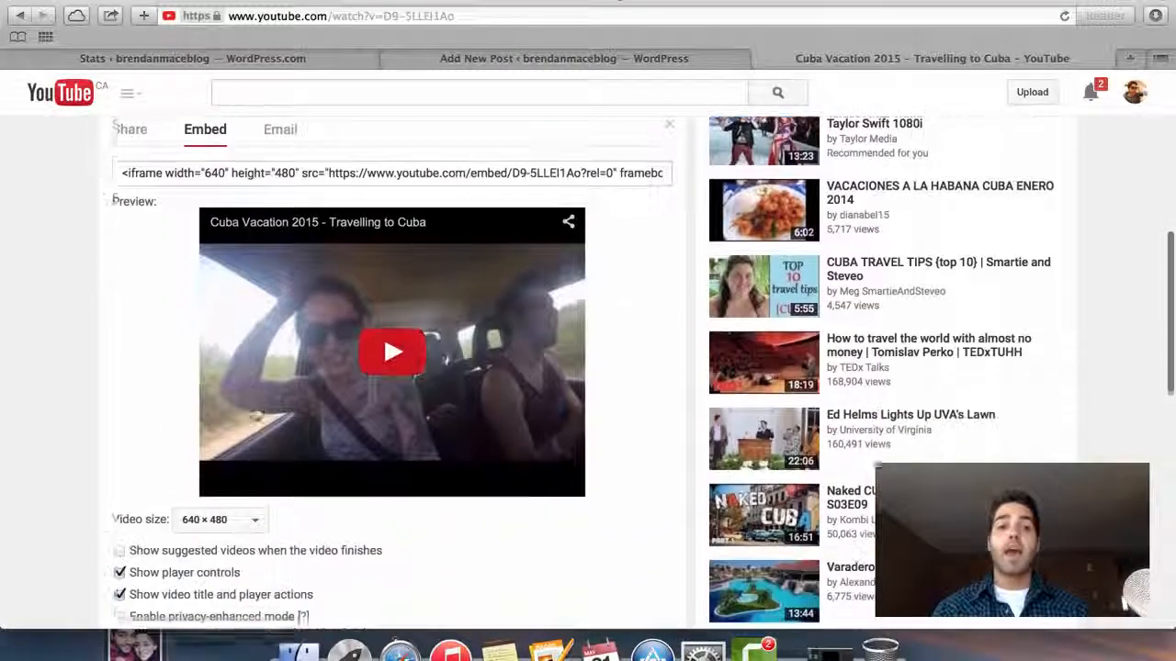
scroll(254, 341, "up", 2)
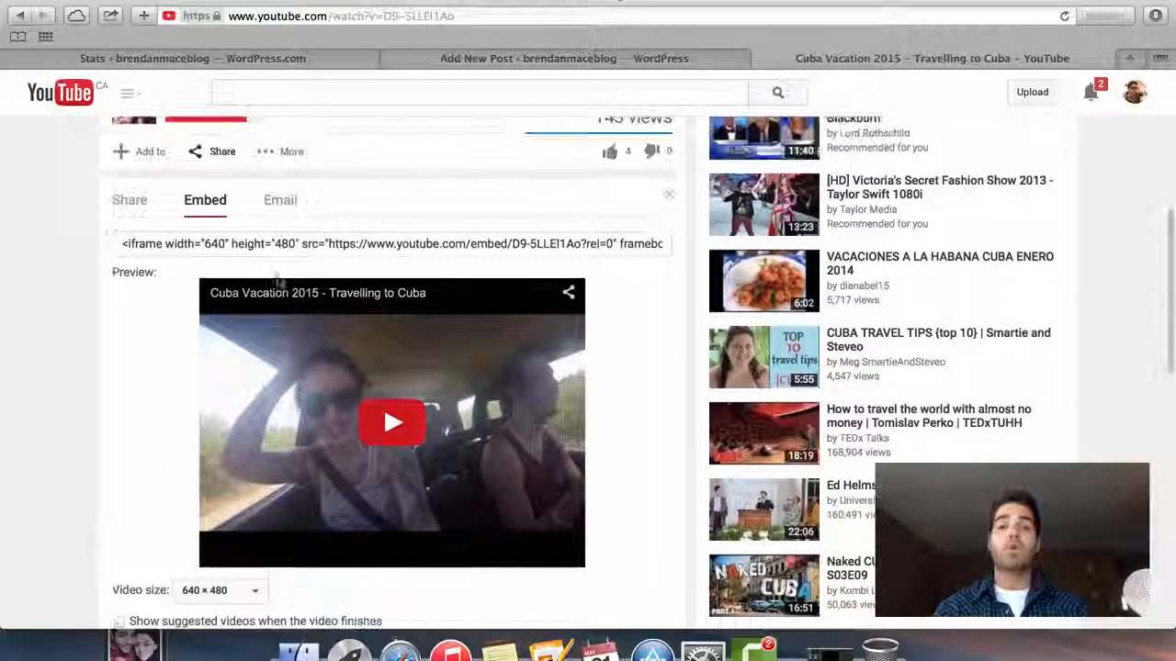
left_click(310, 245)
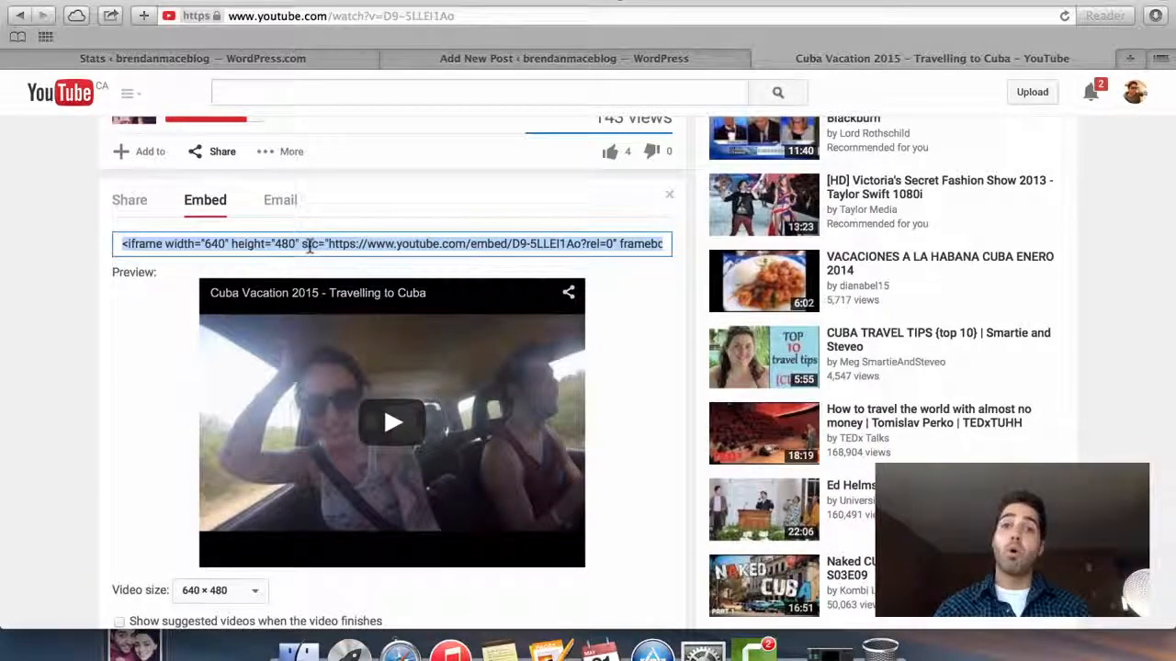
left_click(603, 58)
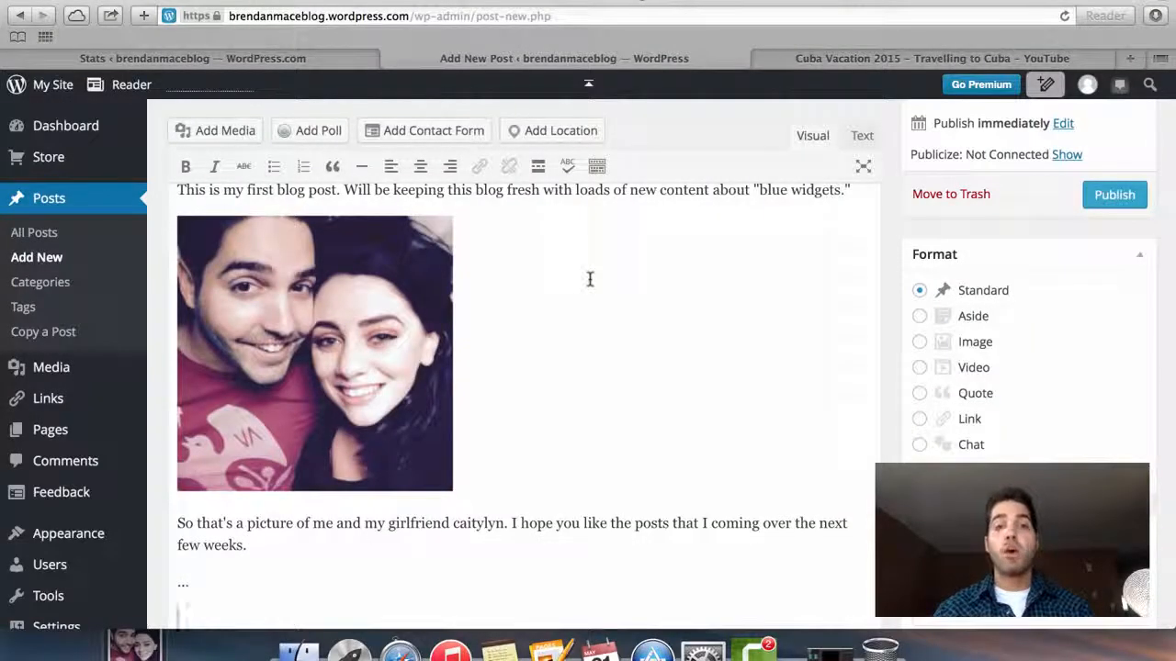
- Paste the iframe embed code below the text in the visual editor, copy it again and delete it from there
type("<iframe width=\"640\" height=\"480\" src=\"https://www.youtube.com/embed/D9-5LLEI1Ao?rel=0\" frameborder=\"0\" allowfullscreen></iframe>")
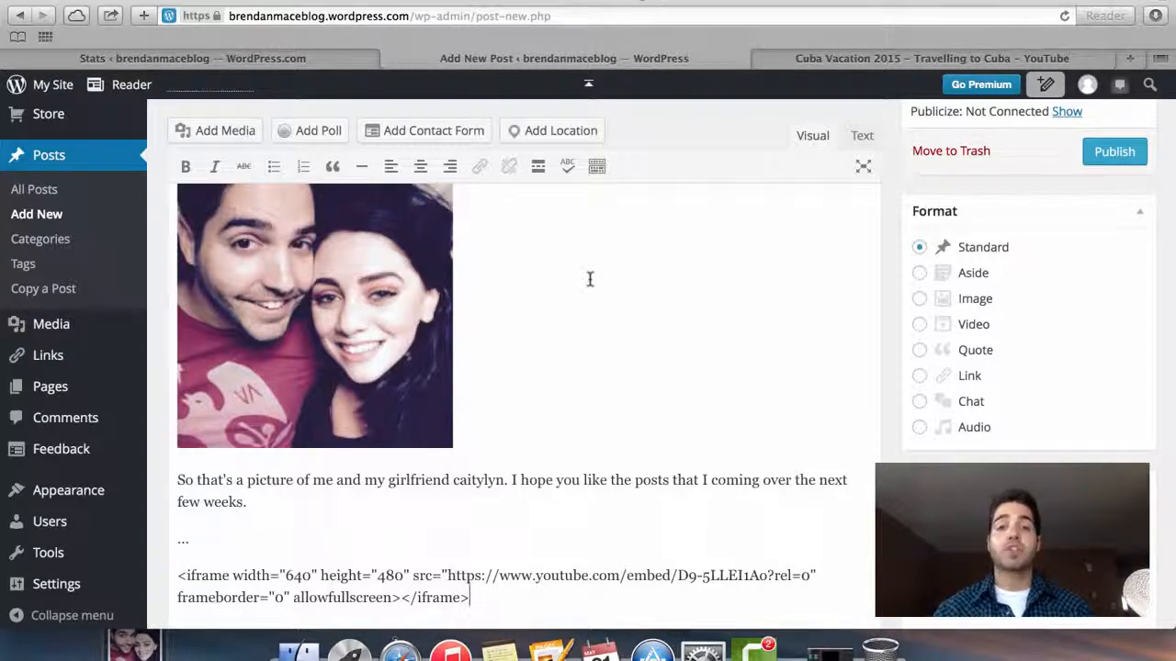
scroll(524, 577, "down", 1)
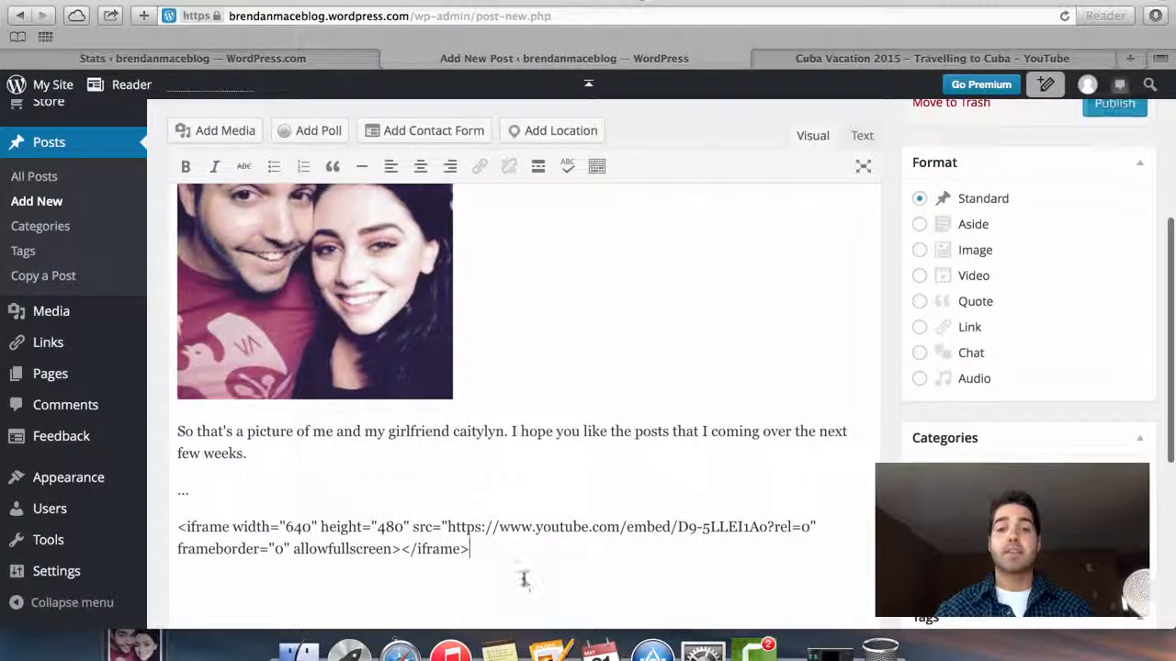
triple_click(496, 554)
key("super+c")
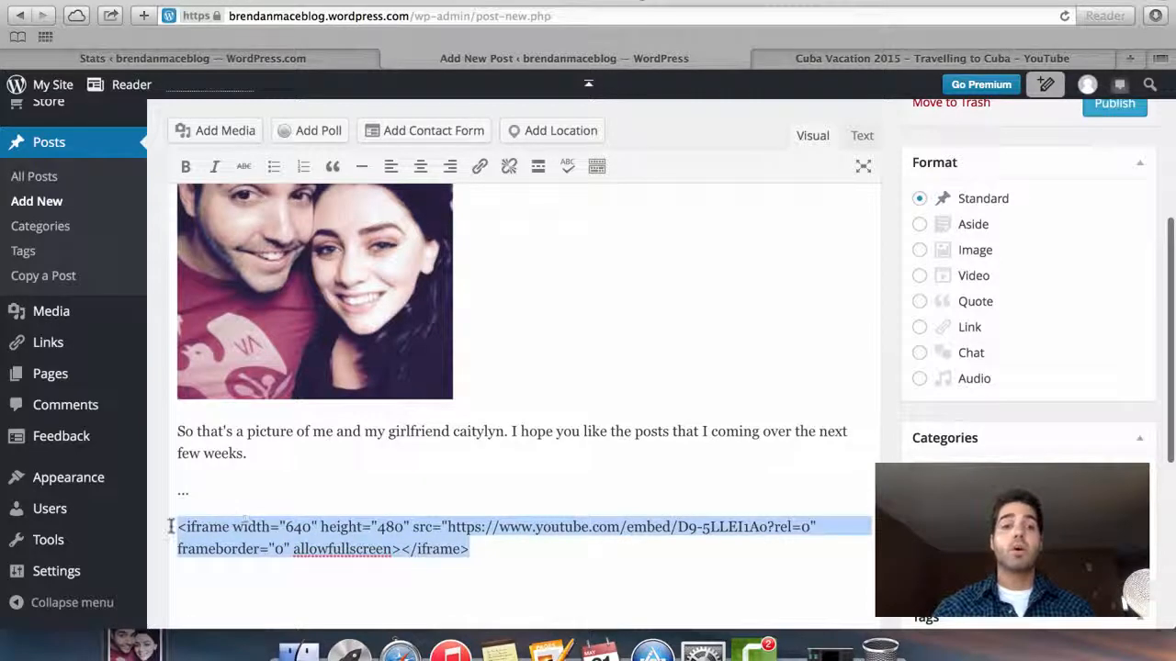
key("BackSpace")
- Replace the last &nbsp; line in the post's HTML text view with the copied YouTube iframe embed code
scroll(477, 427, "up", 2)
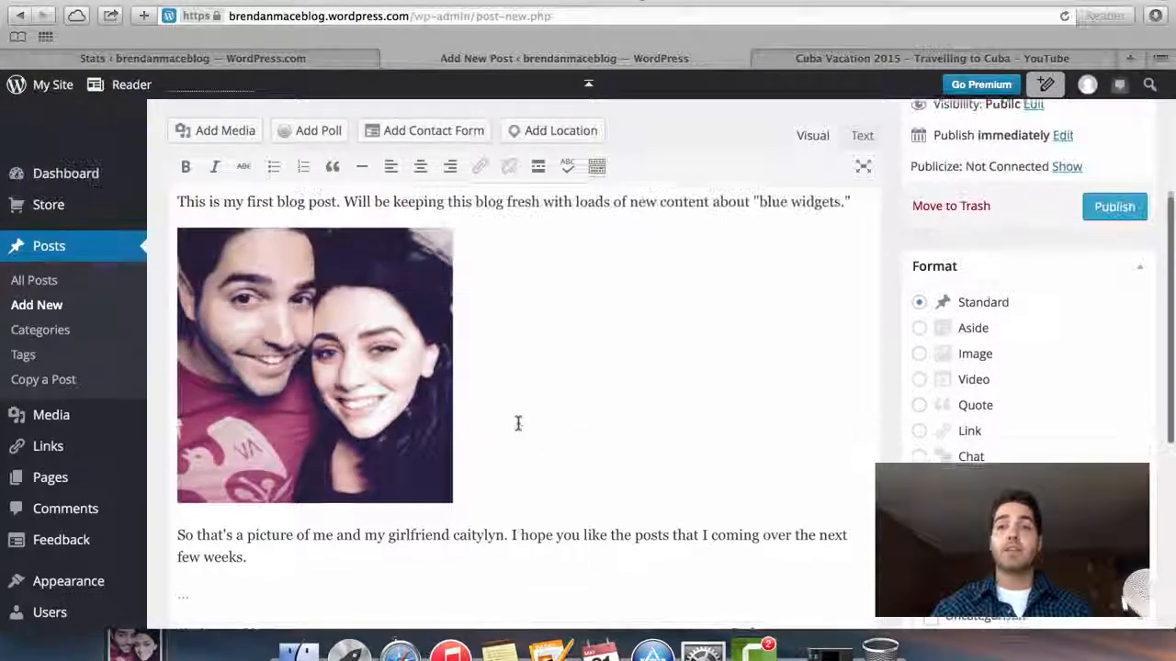
scroll(862, 137, "up", 3)
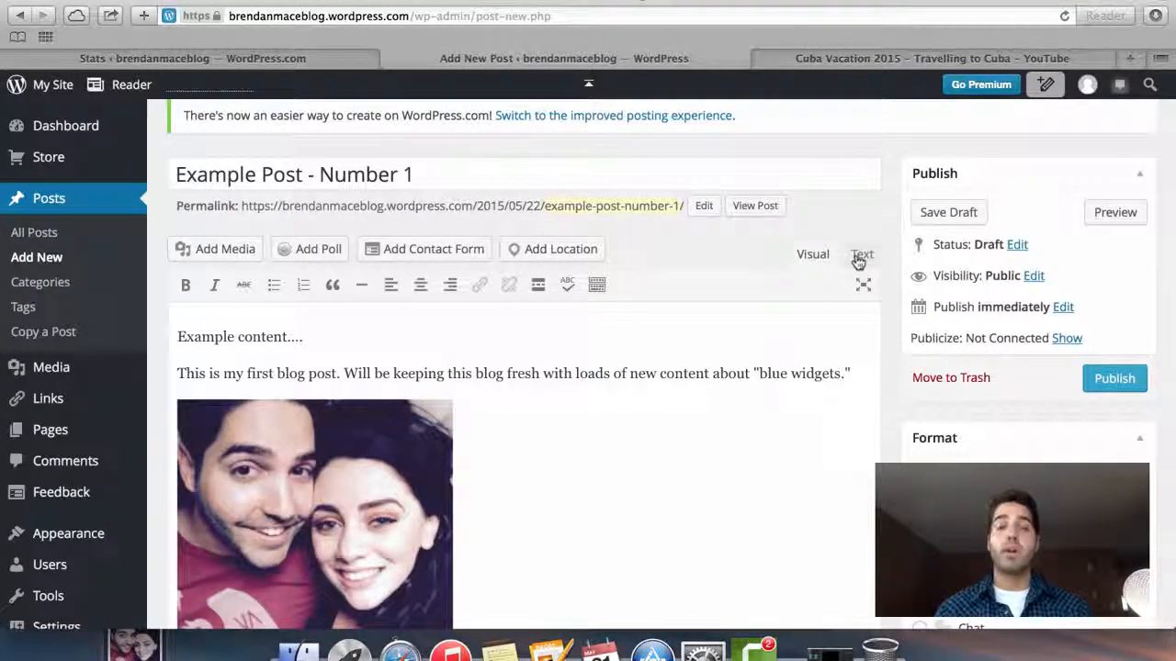
left_click(859, 257)
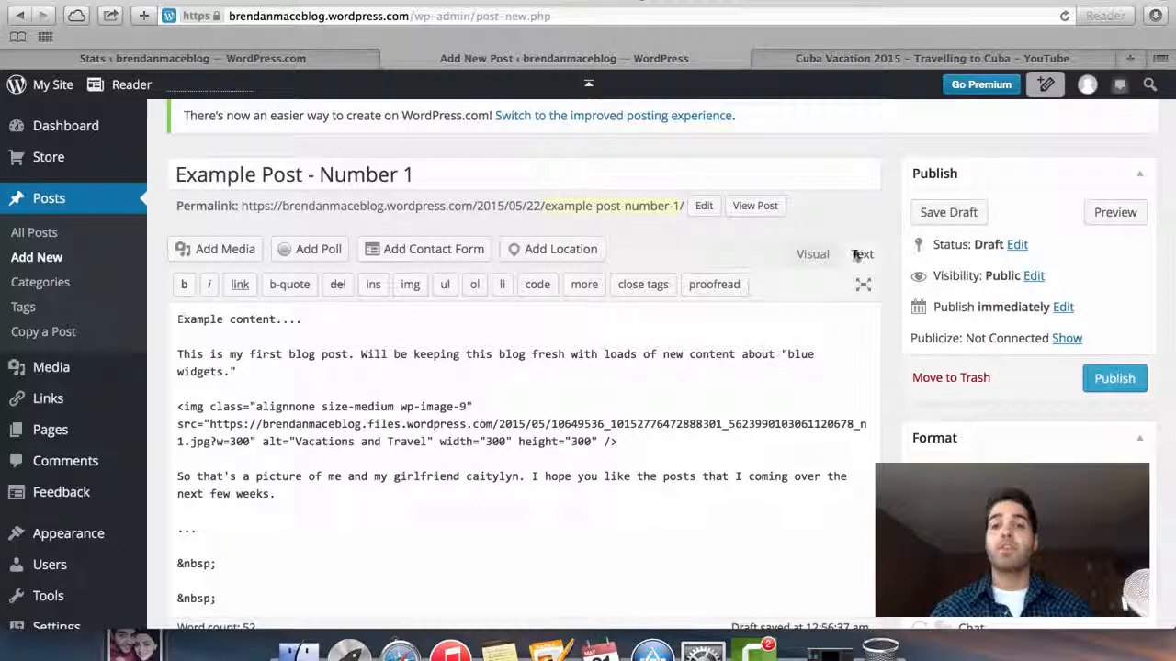
scroll(459, 409, "down", 2)
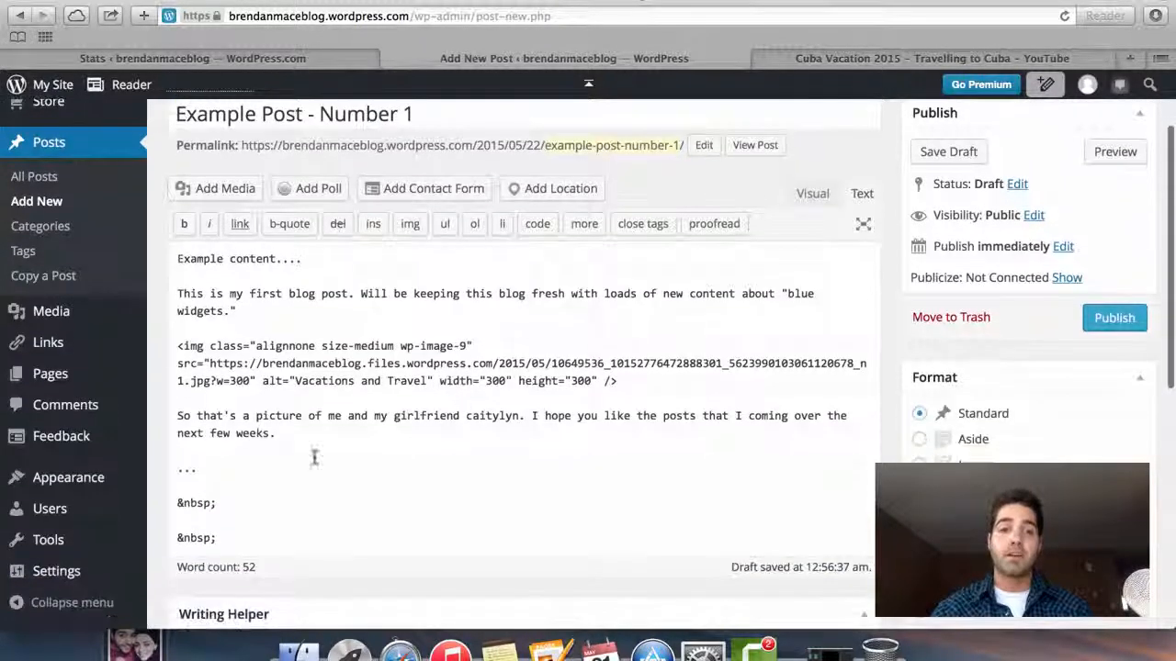
left_click_drag(278, 546, 178, 533)
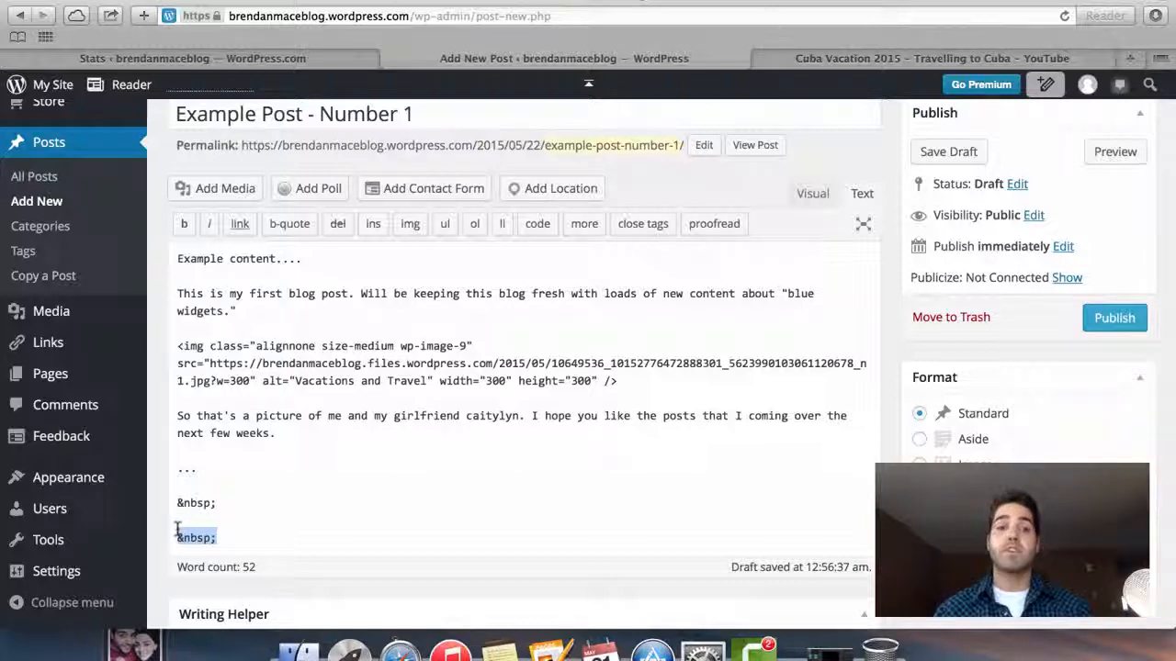
key("super+v")
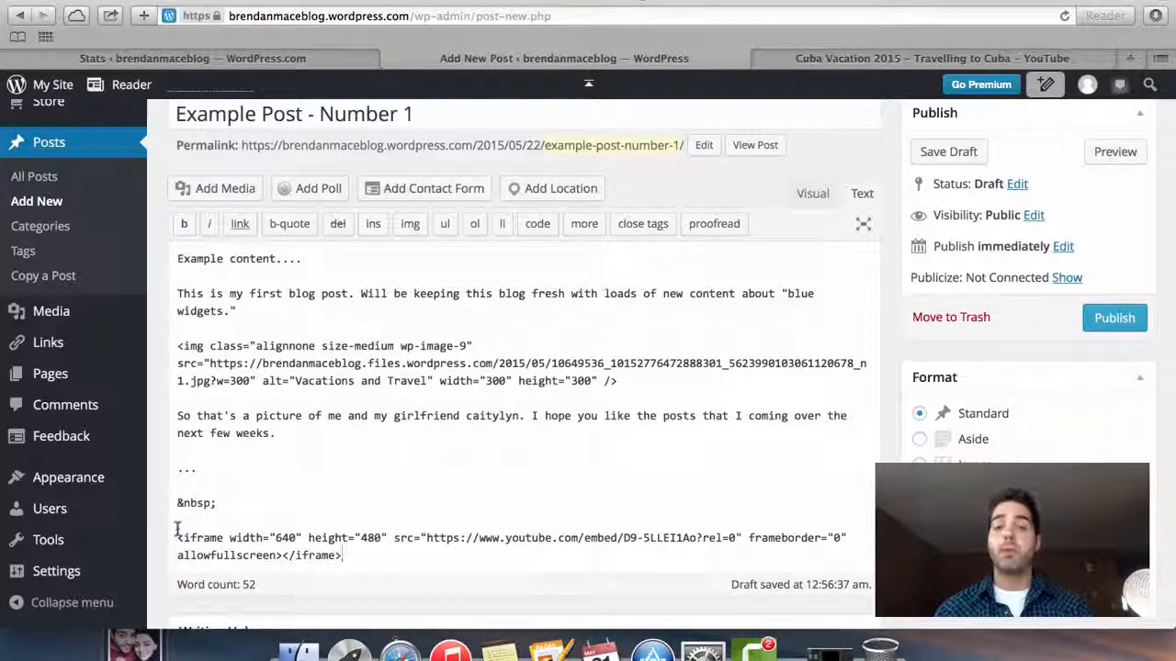
- Return to the post's visual view and remove the blank line above the video placeholder
left_click(808, 195)
scroll(679, 349, "down", 5)
scroll(668, 377, "down", 3)
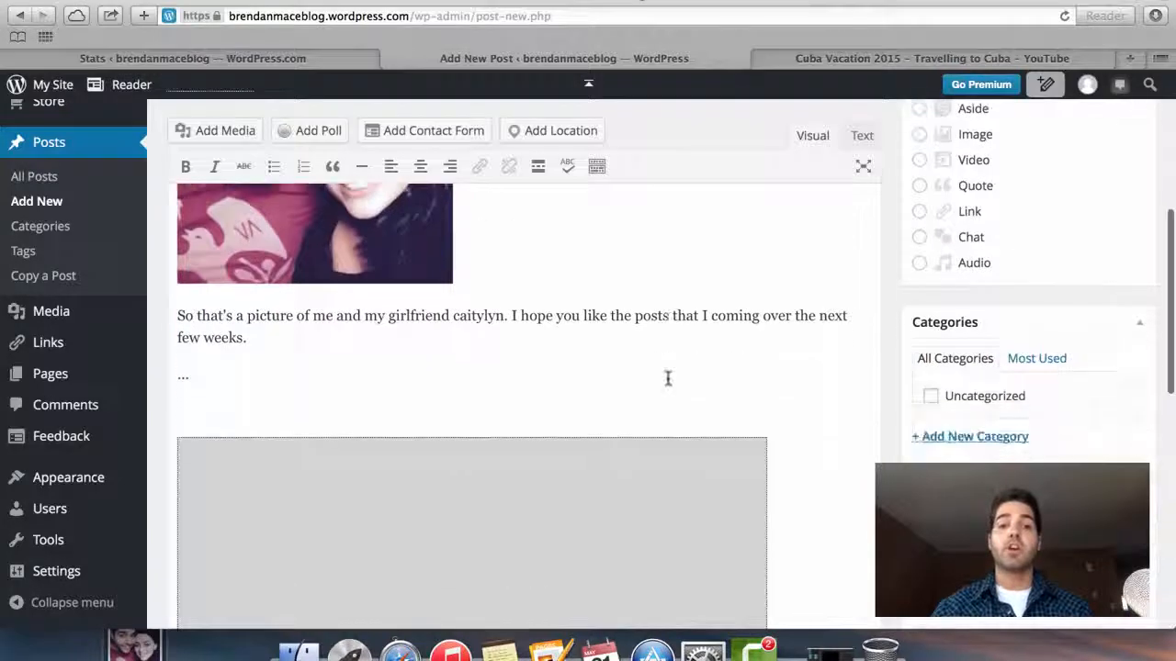
scroll(748, 391, "down", 2)
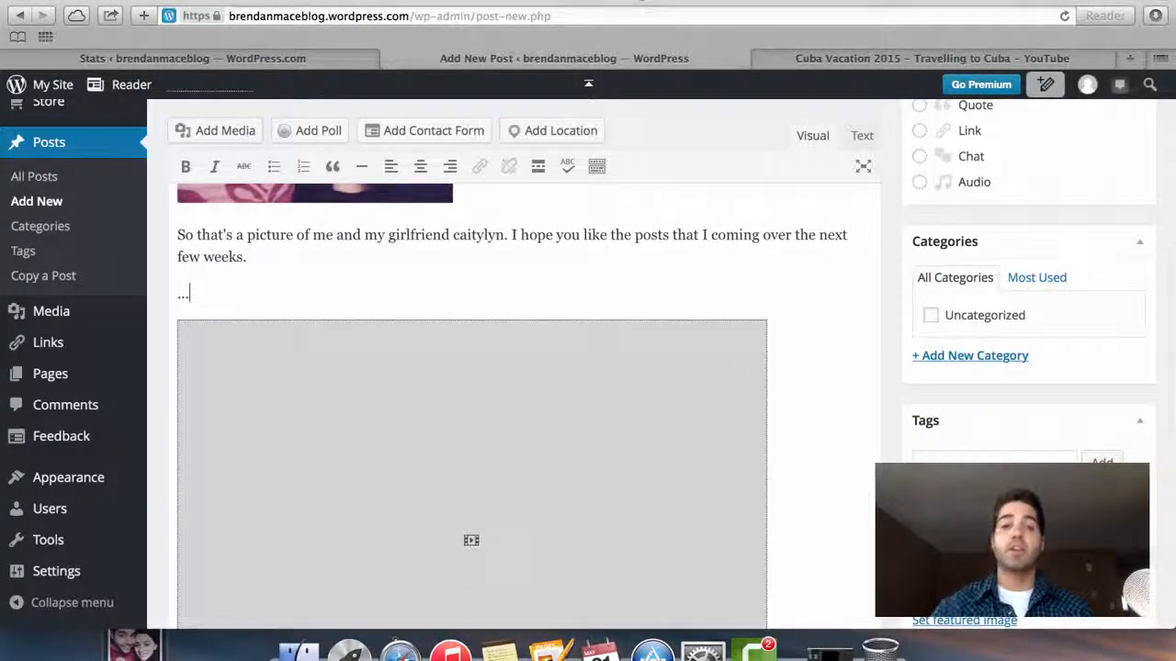
- Check the end of the post and publish "Example Post - Number 1"
scroll(841, 409, "down", 2)
scroll(841, 409, "up", 10)
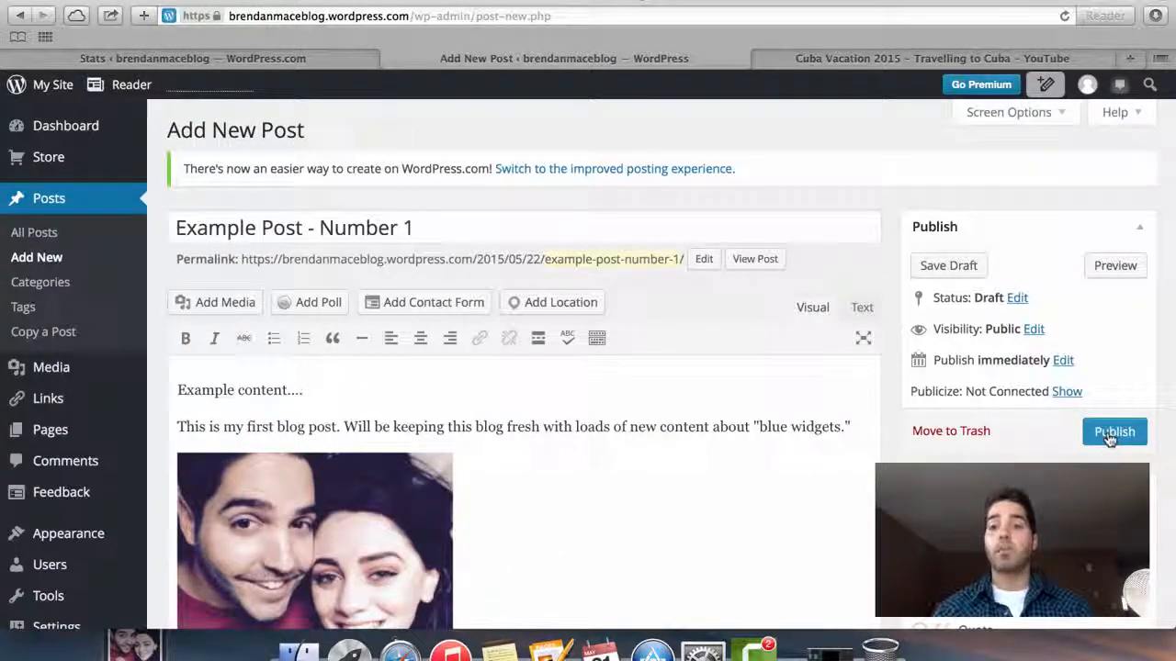
left_click(1117, 437)
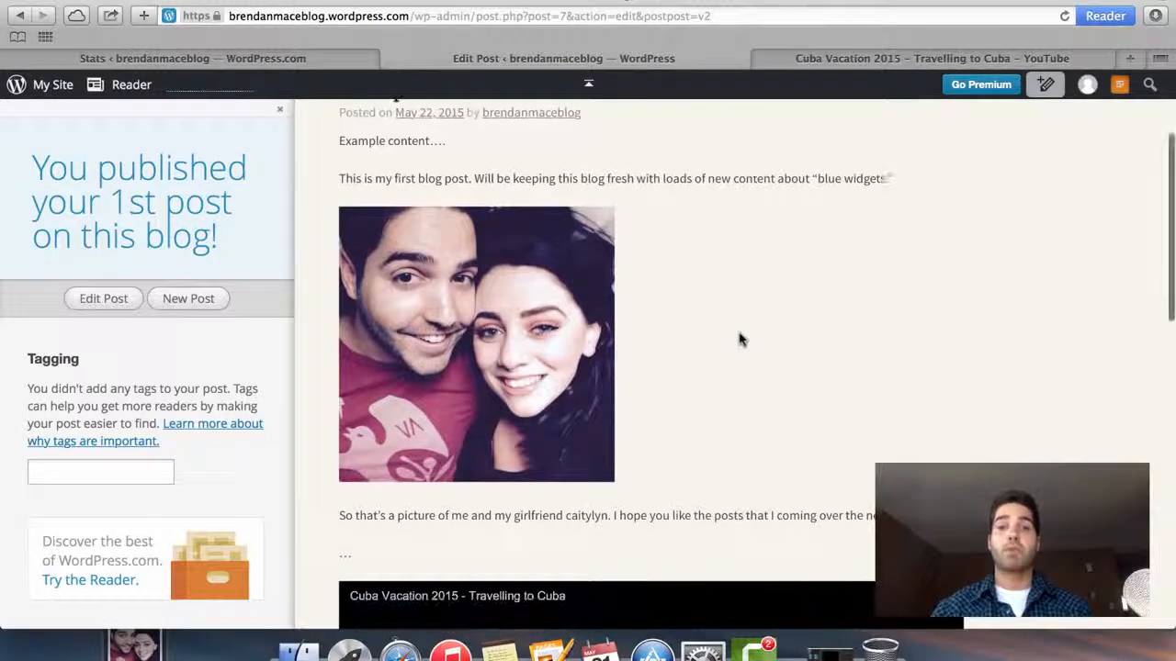
- Examine the published post's title, opening text and picture
scroll(432, 237, "up", 3)
left_click_drag(351, 199, 553, 195)
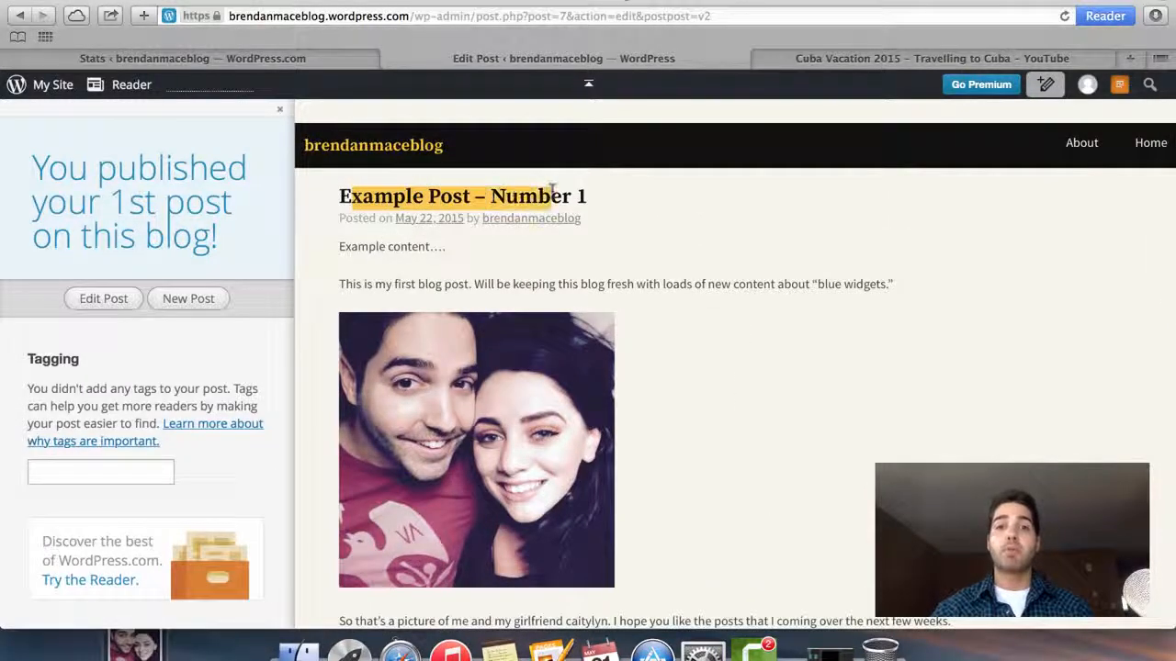
left_click(716, 297)
left_click_drag(327, 251, 530, 287)
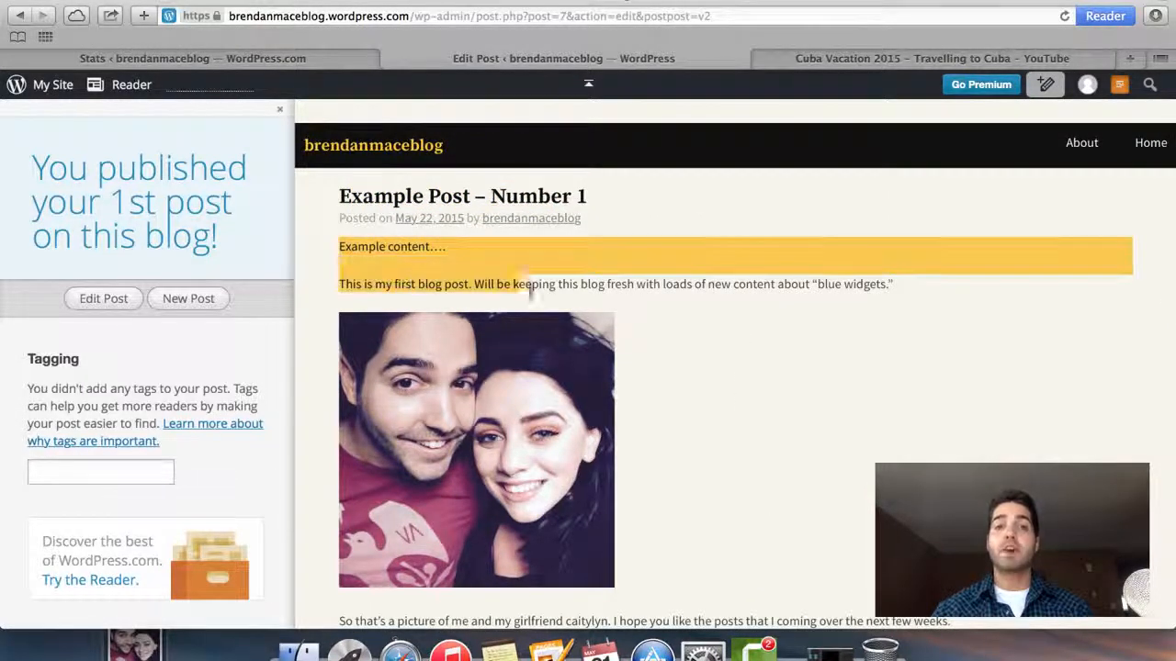
scroll(735, 407, "down", 1)
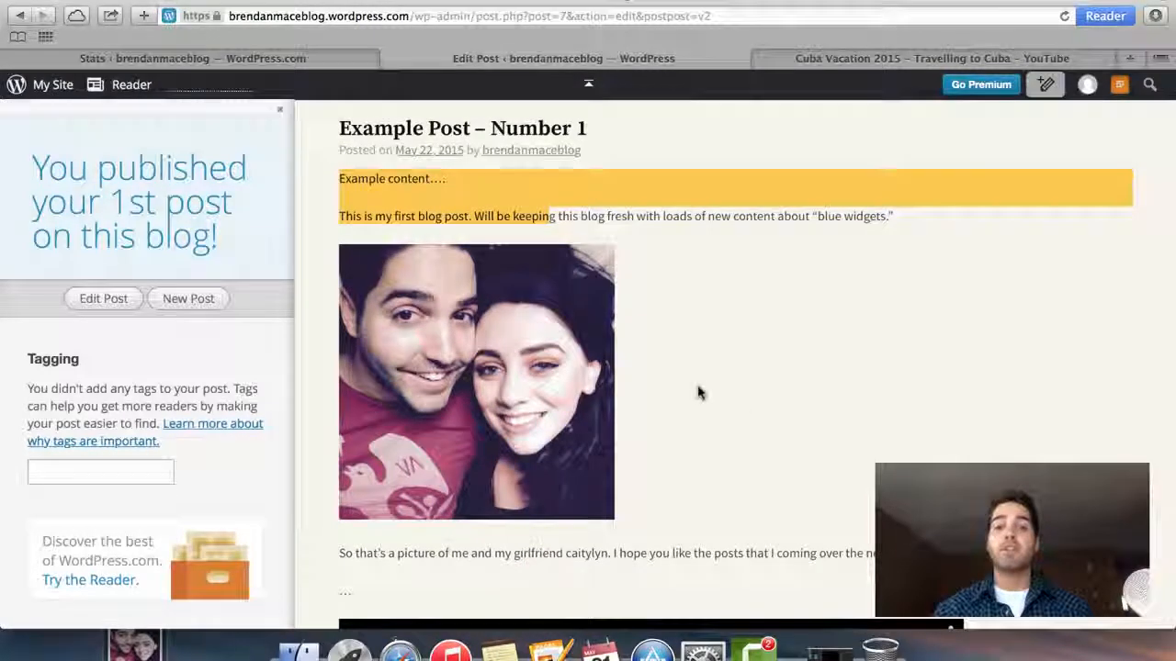
- Examine the embedded Cuba video in the published post and try playing it
scroll(696, 394, "down", 3)
scroll(696, 394, "down", 5)
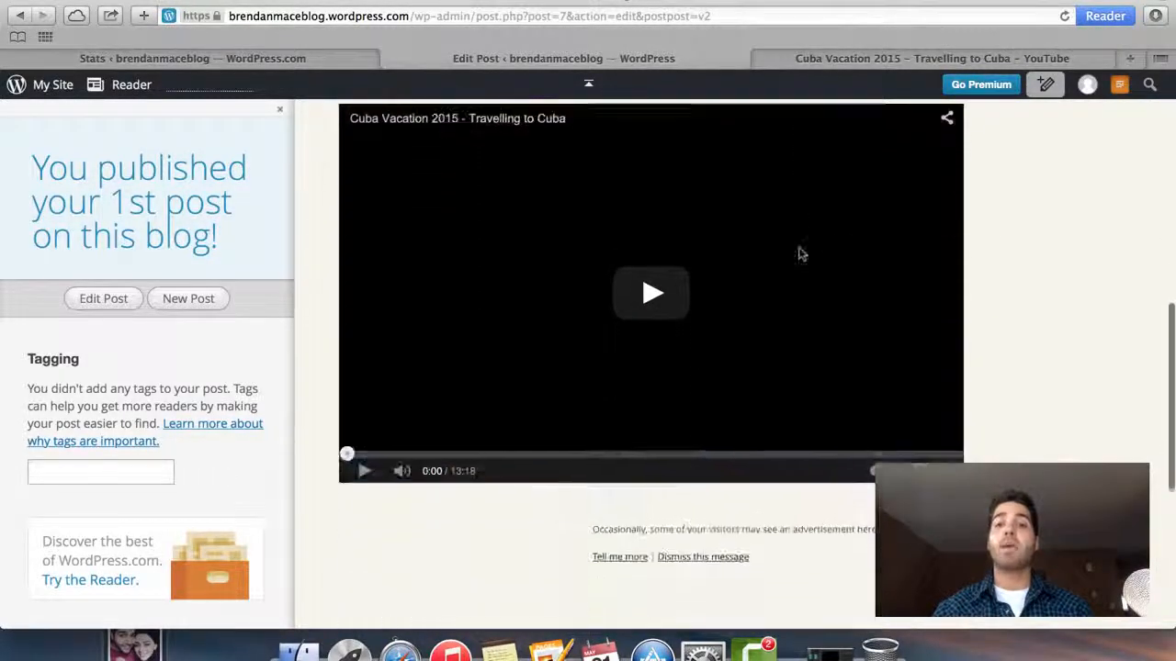
scroll(1080, 265, "up", 5)
scroll(1077, 264, "down", 2)
scroll(1077, 263, "up", 1)
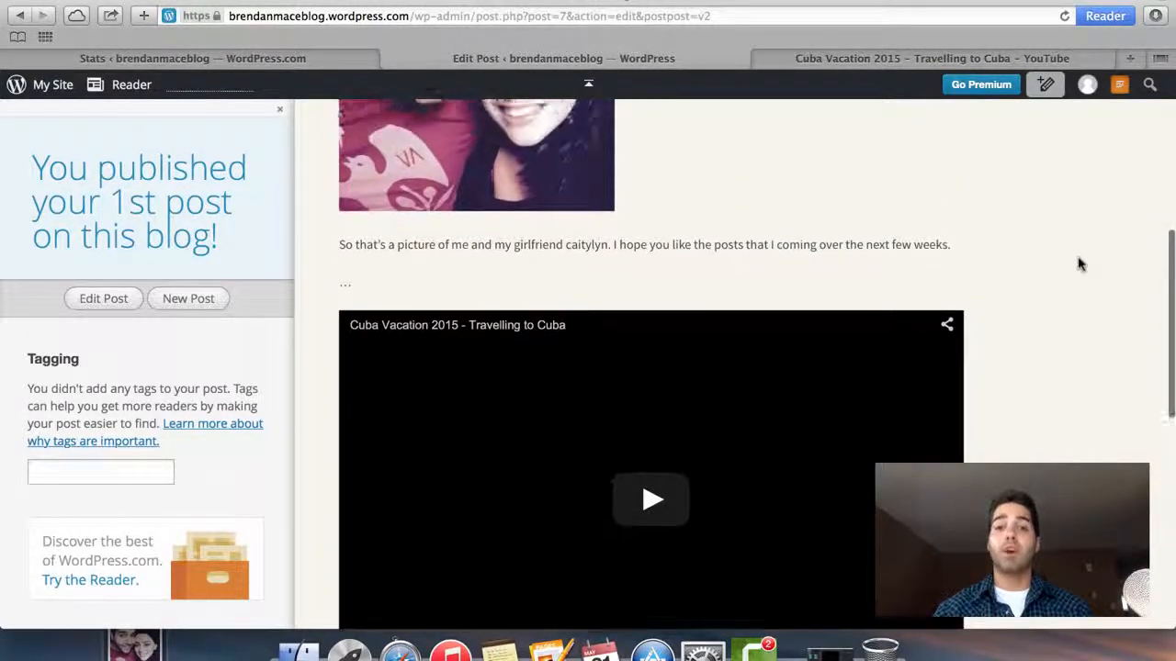
scroll(1077, 264, "down", 1)
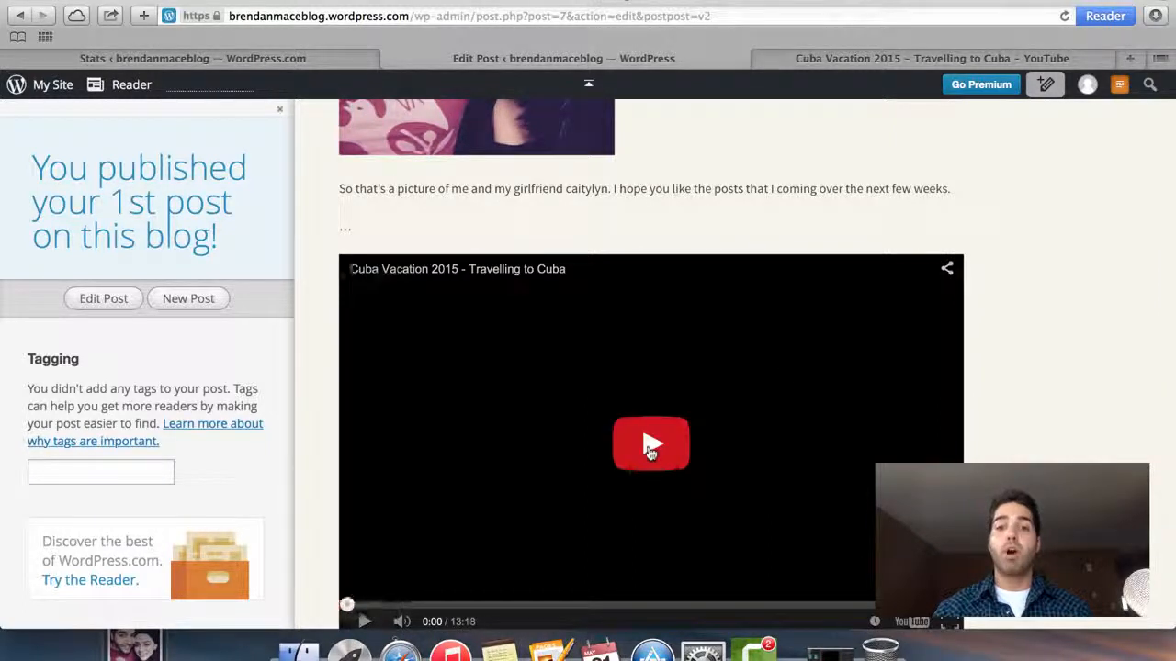
left_click(650, 450)
scroll(1065, 323, "down", 2)
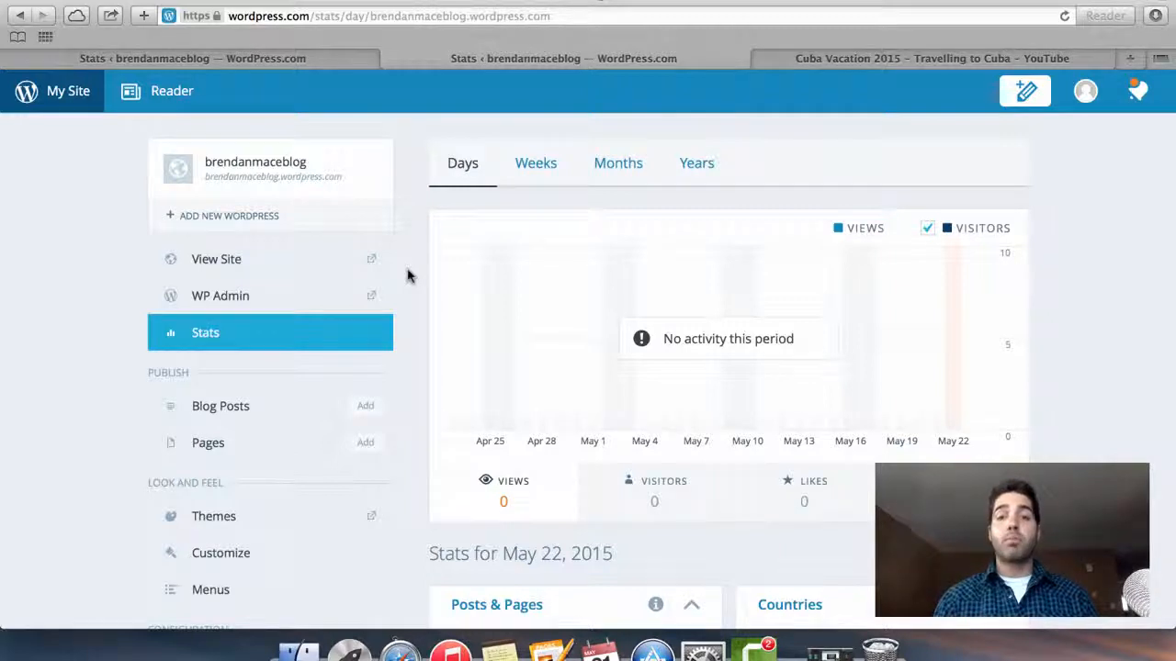
- Open the blog's WP Admin dashboard and look over its overview
left_click(266, 307)
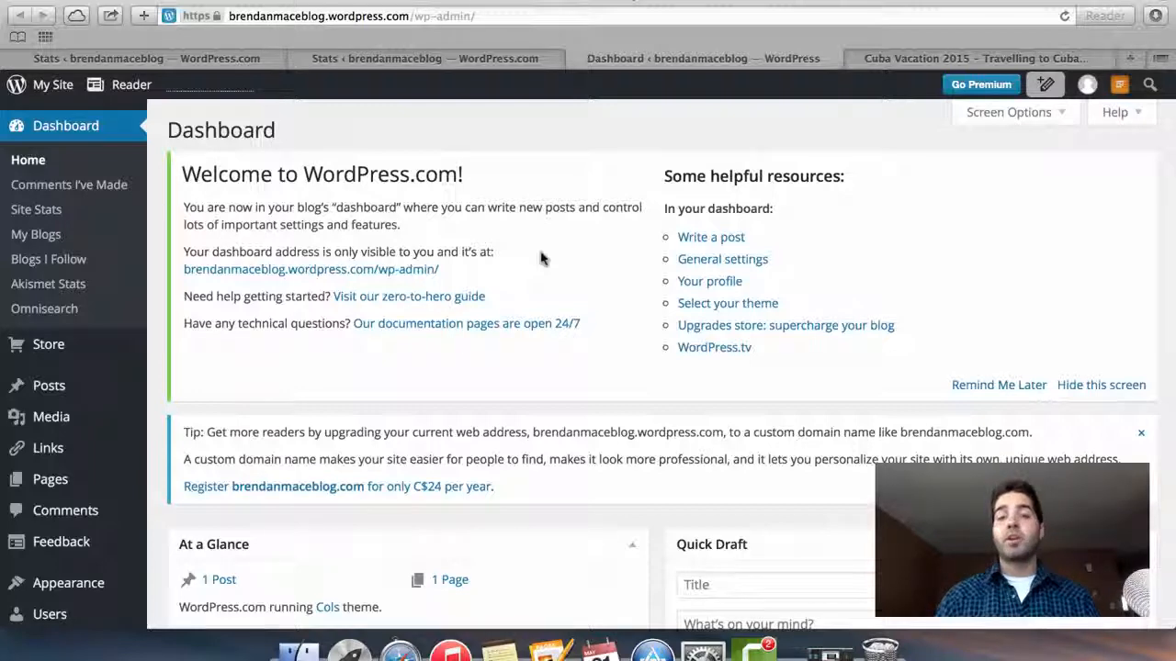
scroll(541, 254, "down", 5)
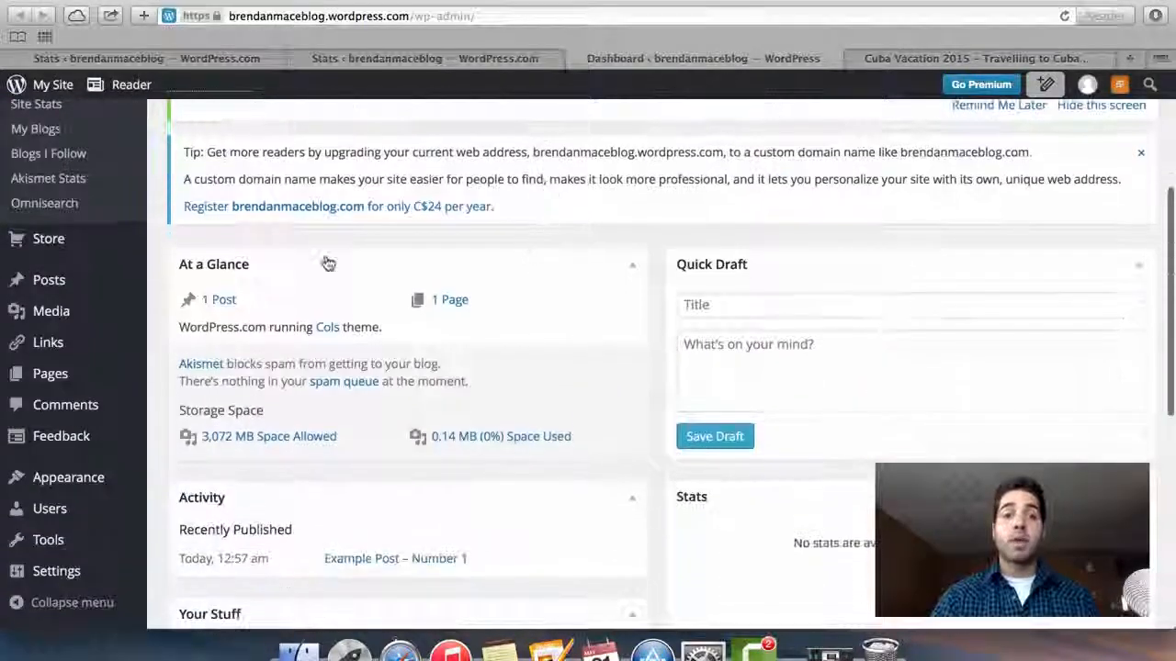
mouse_move(55, 342)
scroll(294, 191, "up", 5)
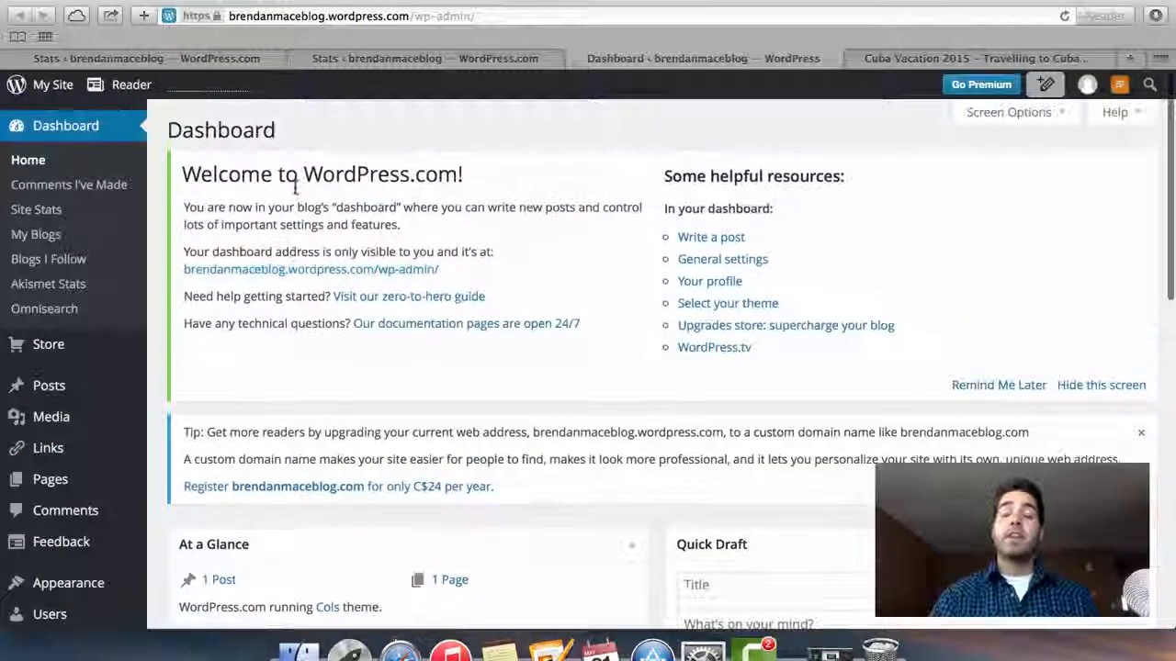
- Open the blog's theme gallery from the appearance settings and look over the trending themes
mouse_move(98, 583)
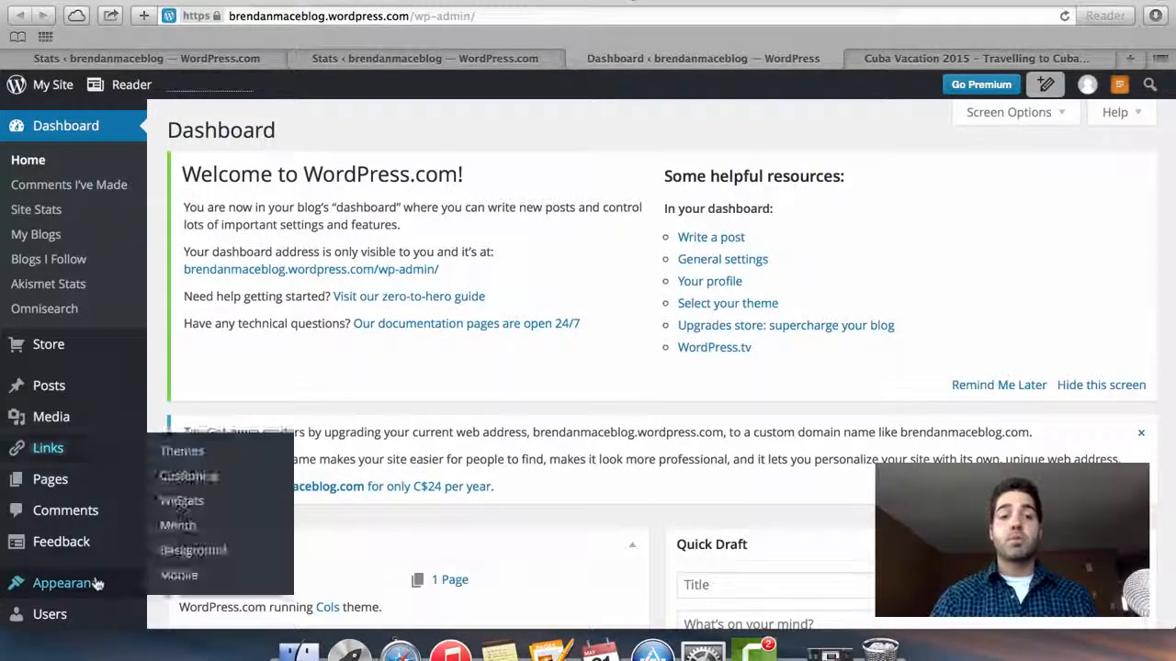
scroll(96, 584, "down", 1)
scroll(97, 584, "down", 1)
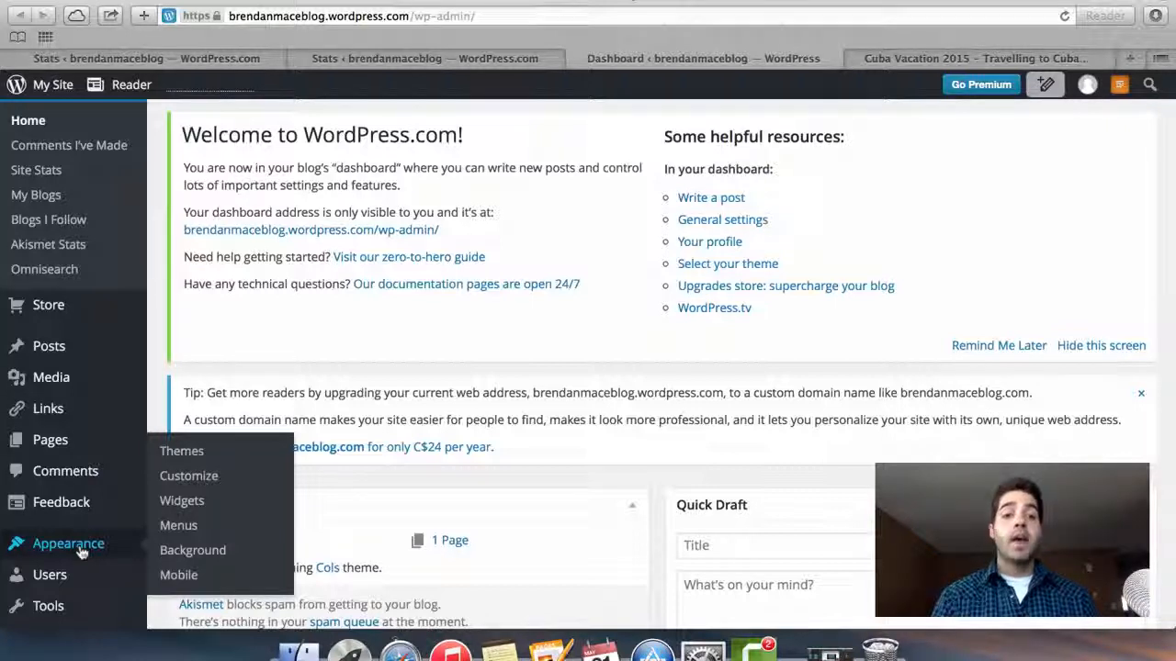
left_click(202, 455)
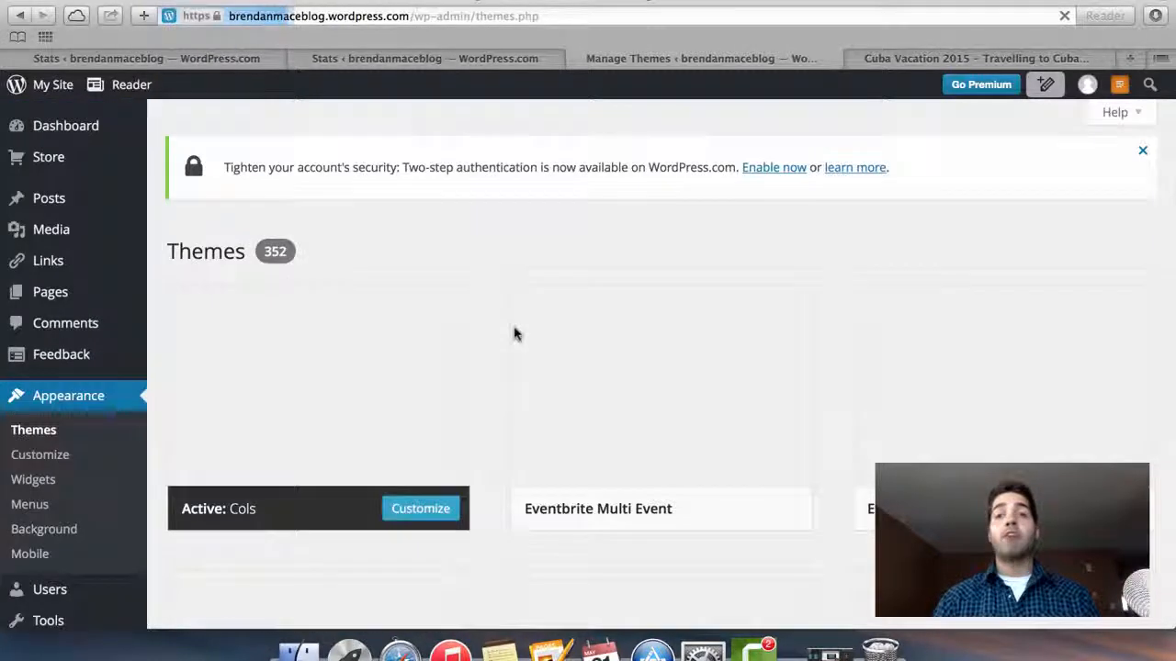
scroll(514, 334, "down", 2)
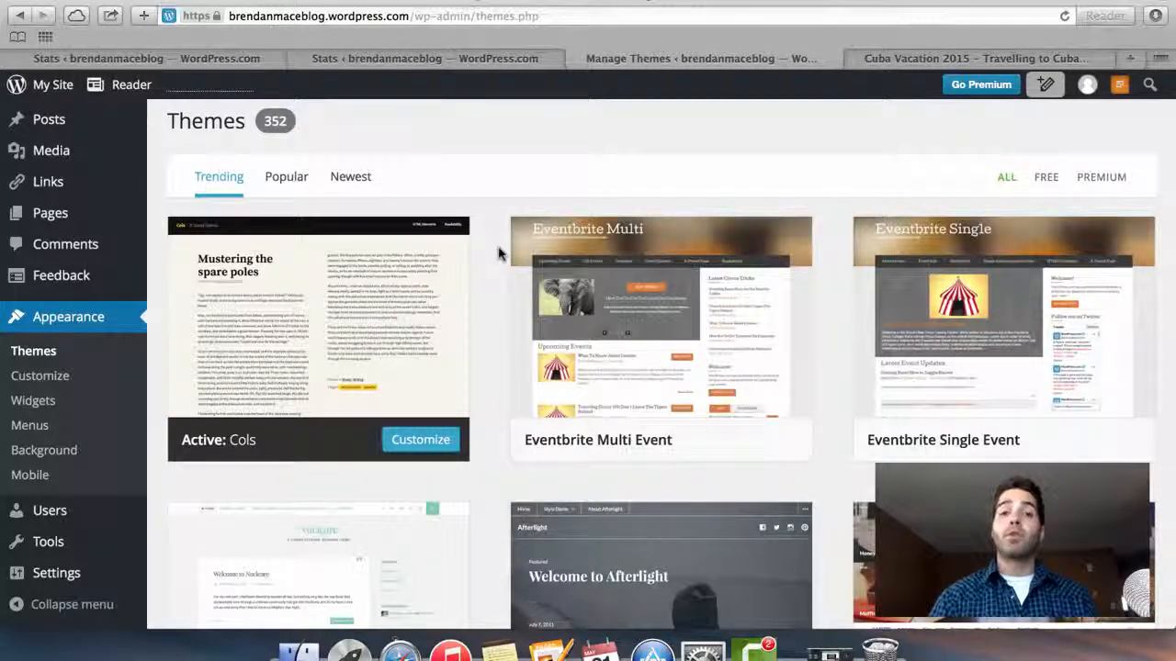
- Browse the free and premium designs further down the trending themes list, and view the options available for Posts
mouse_move(343, 317)
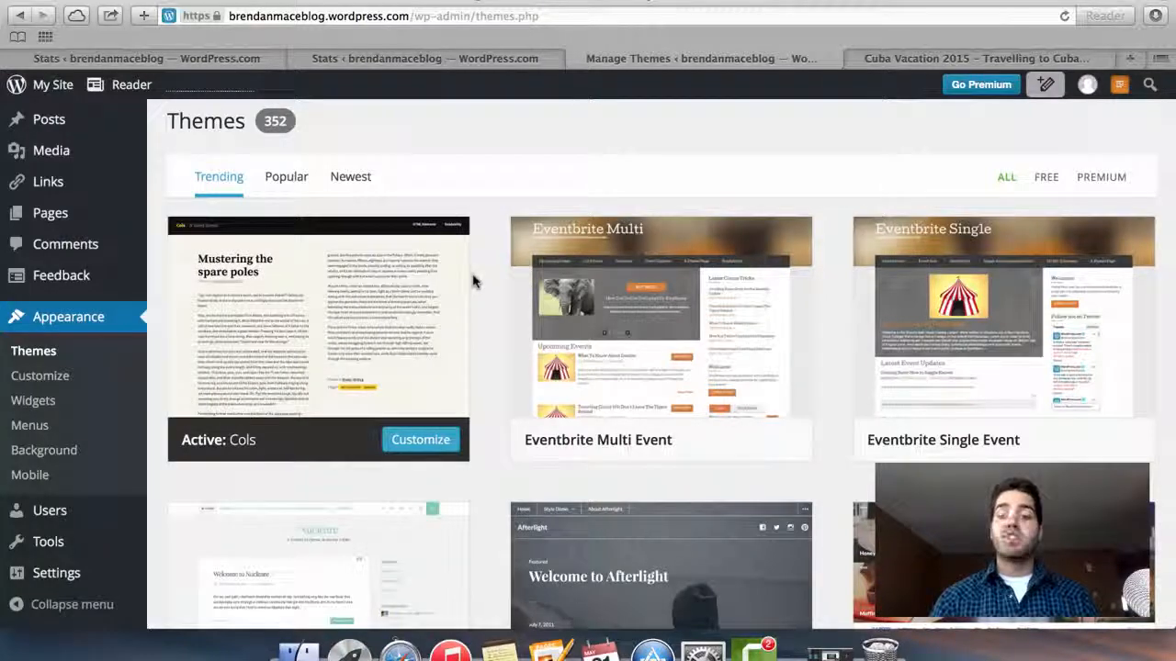
scroll(473, 282, "down", 15)
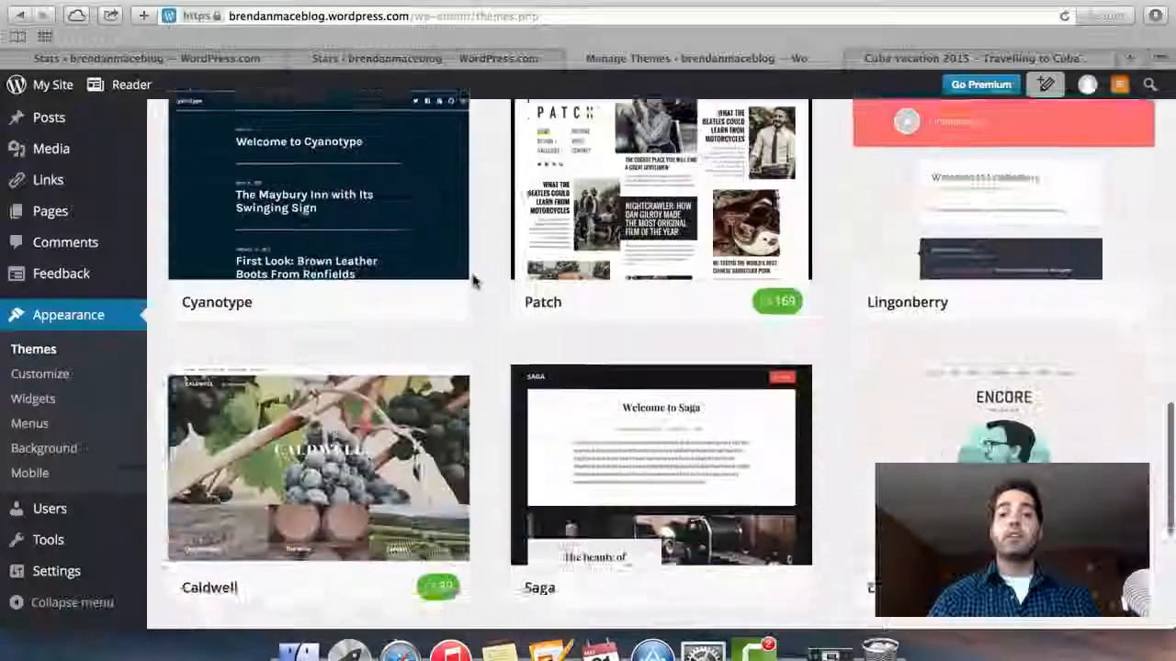
scroll(473, 282, "up", 5)
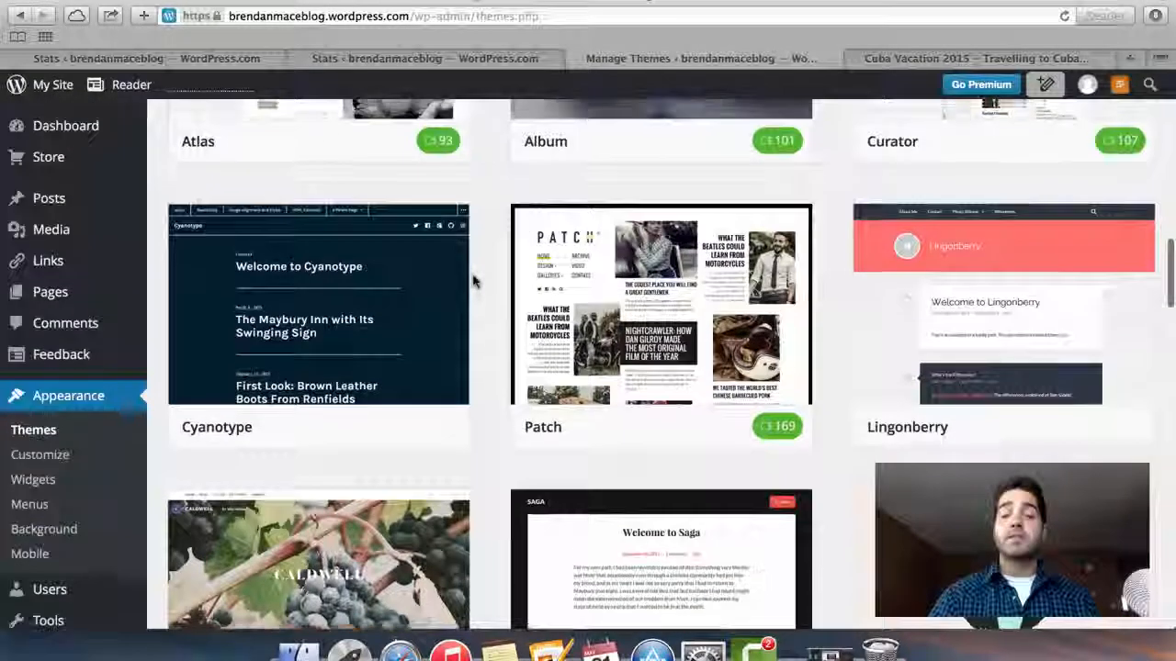
scroll(473, 282, "up", 10)
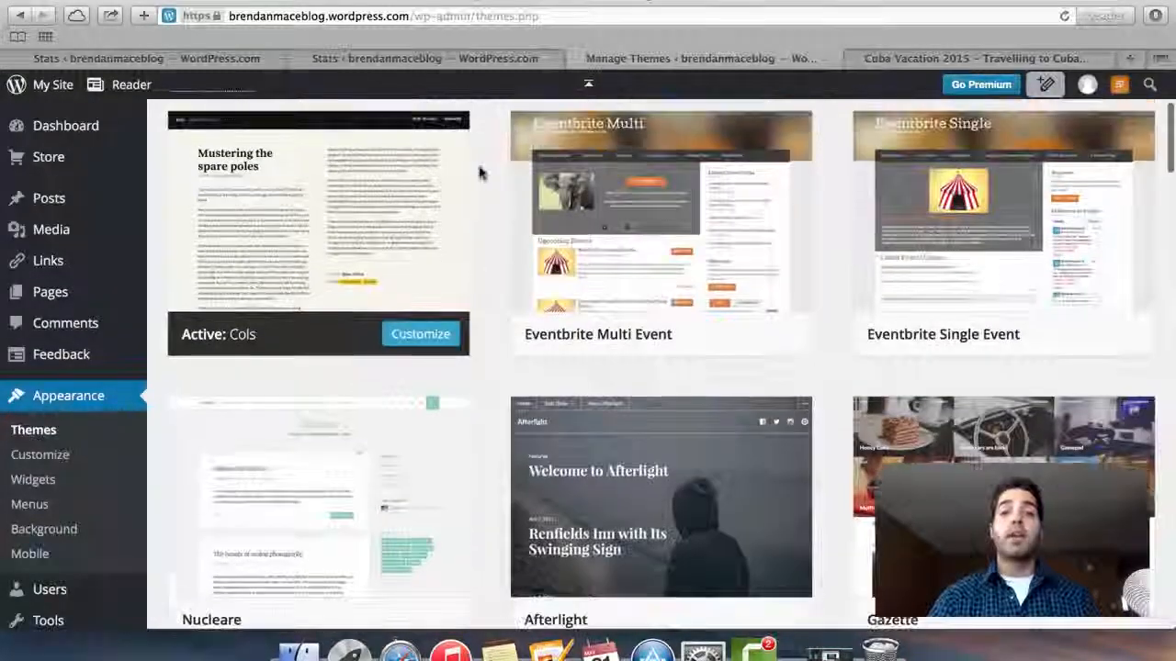
scroll(464, 271, "up", 3)
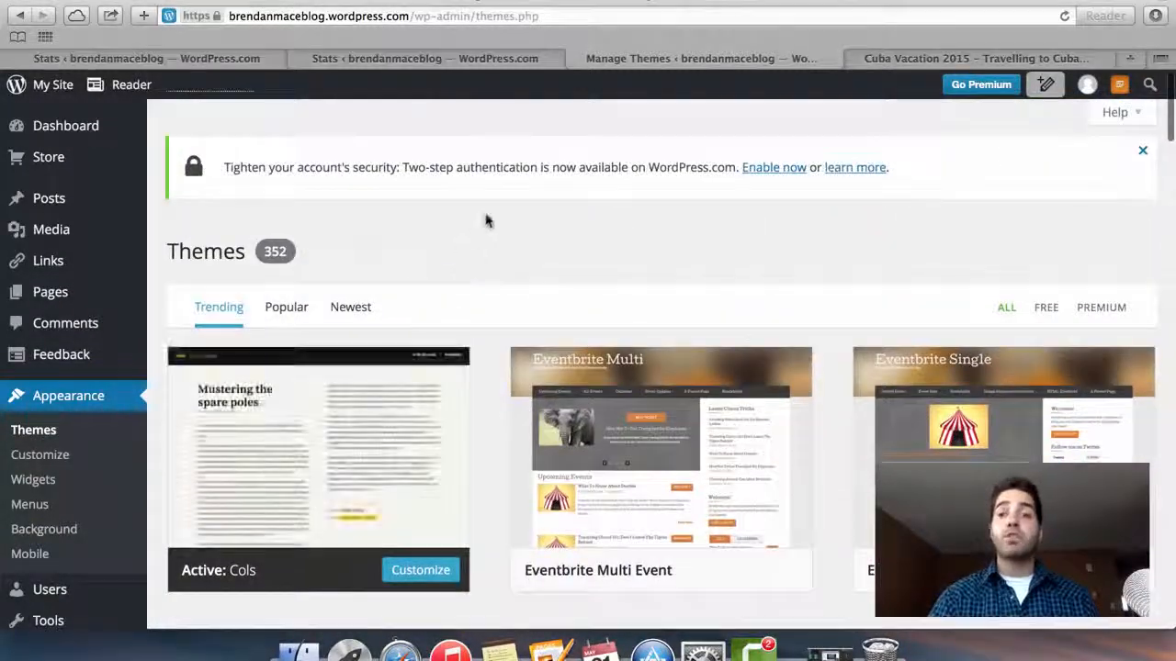
mouse_move(68, 198)
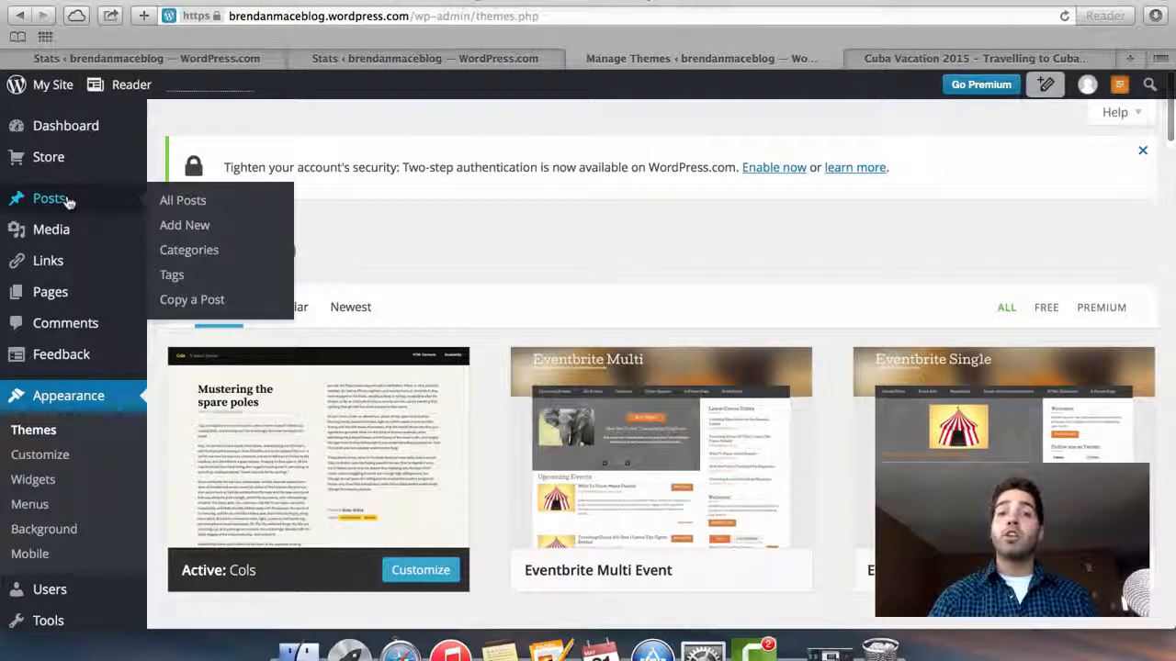